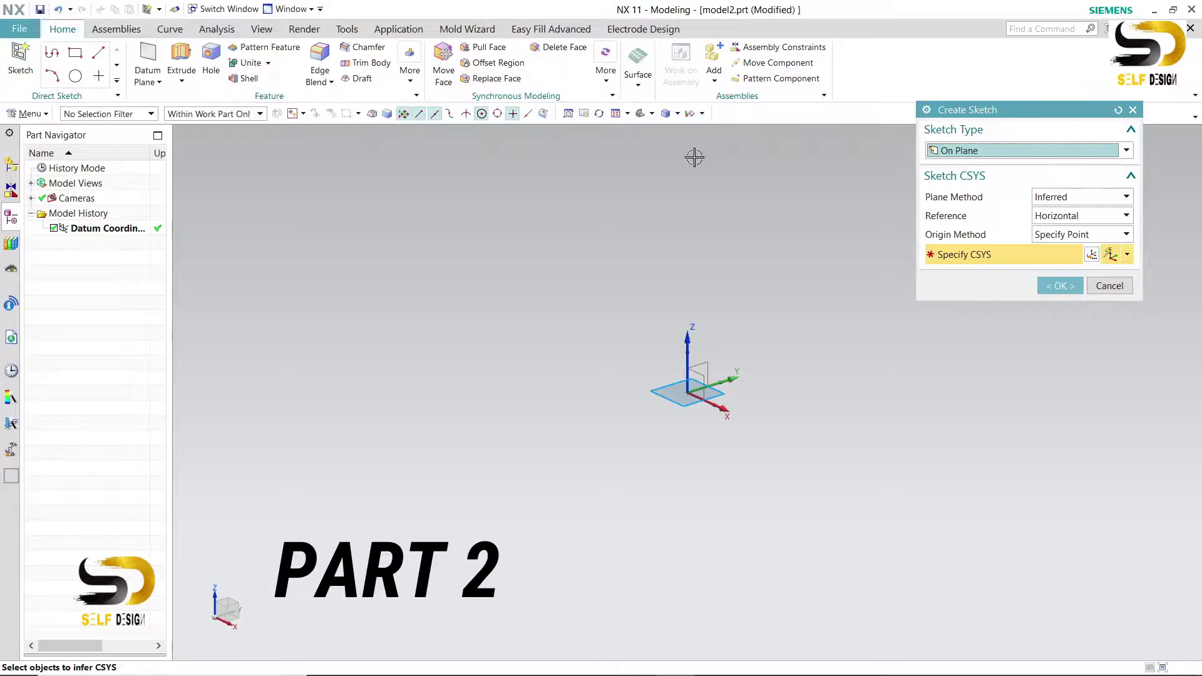
# Create a sketch on the default horizontal XY plane and draw an 840 mm horizontal line from the origin along the X axis.
pyautogui.click(1065, 284)
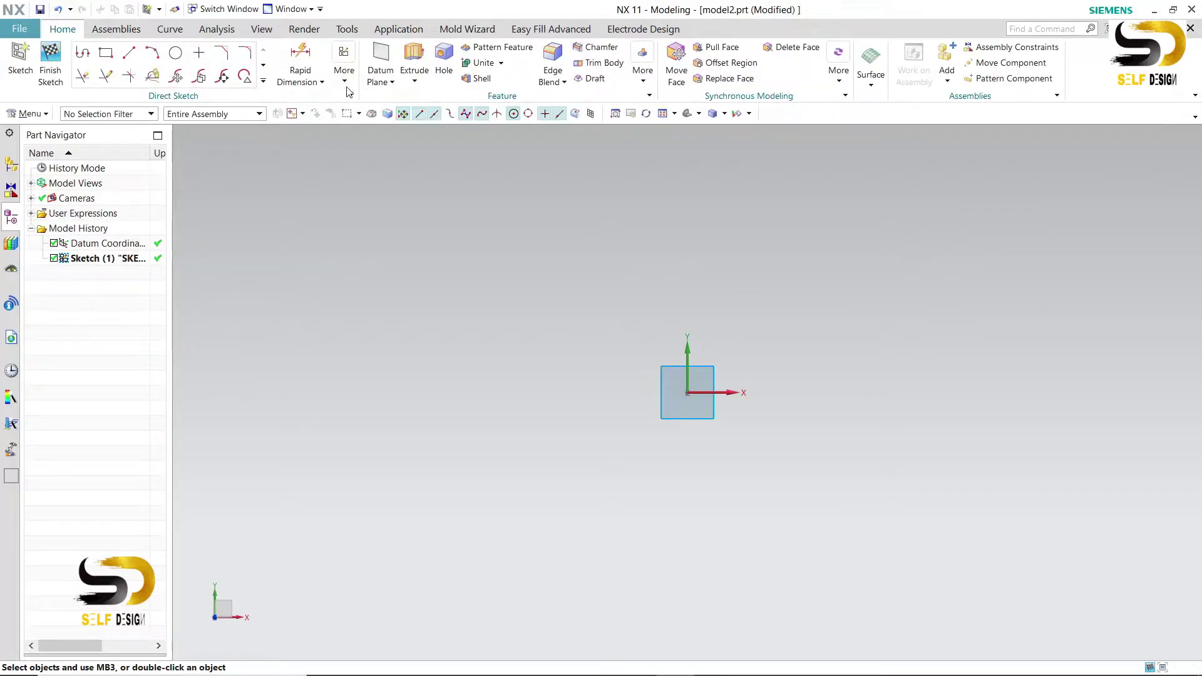
pyautogui.click(129, 52)
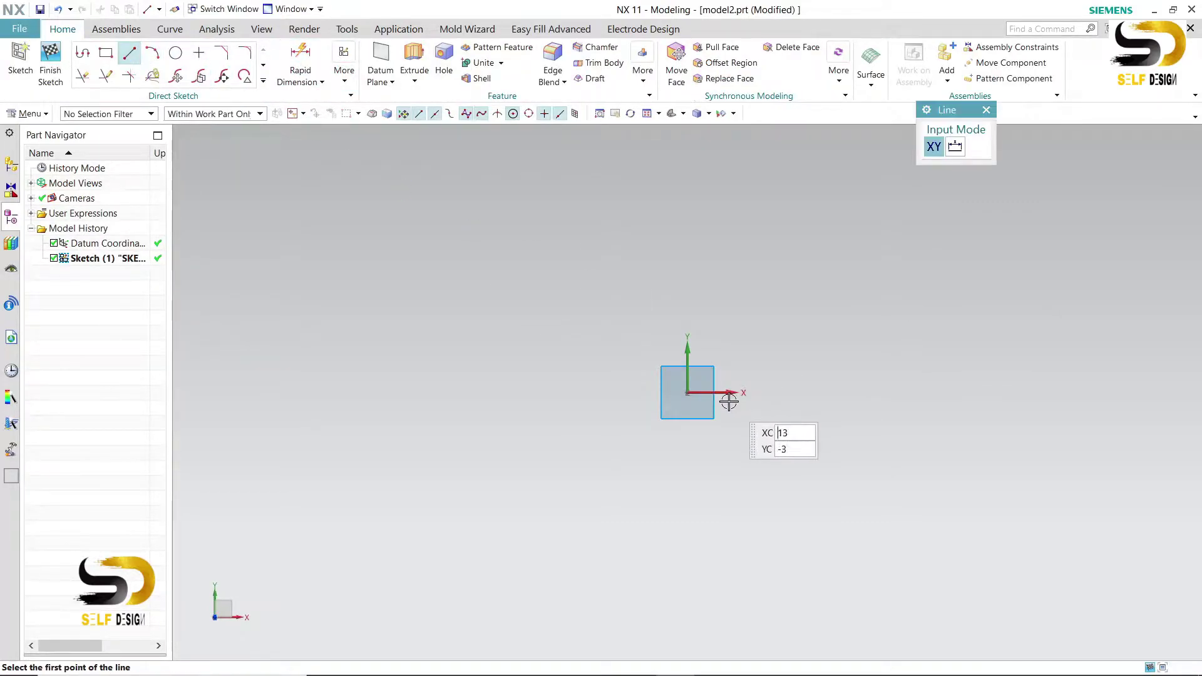
pyautogui.click(688, 393)
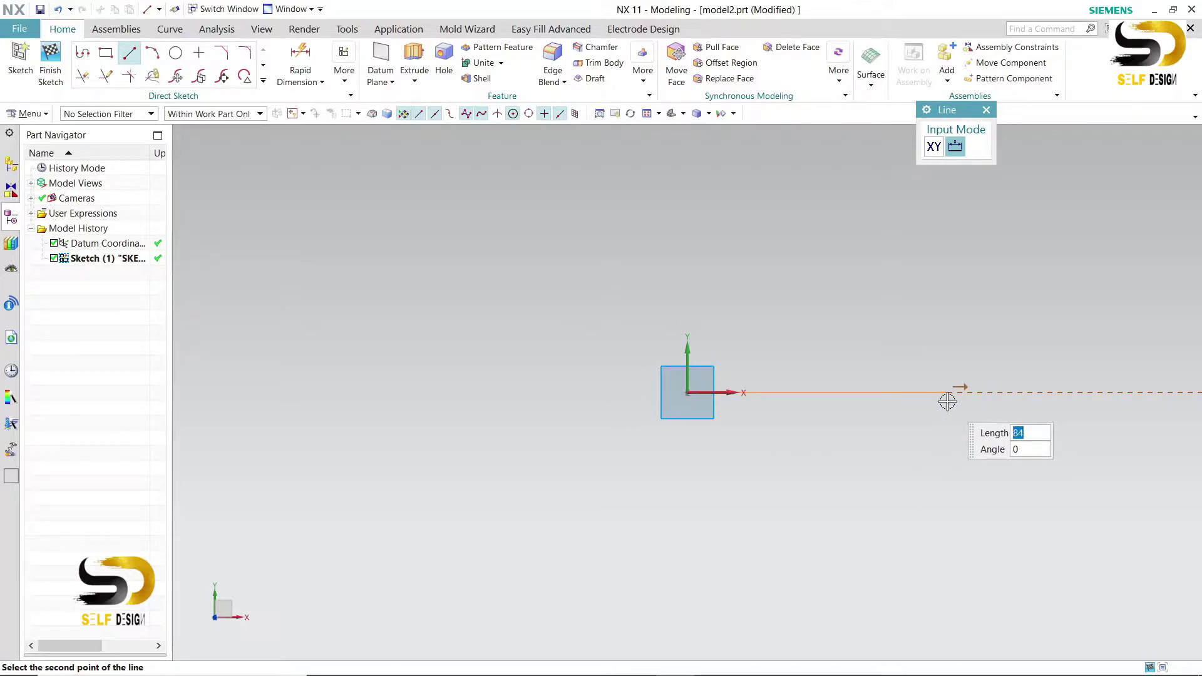
pyautogui.write('0')
pyautogui.press('Tab')
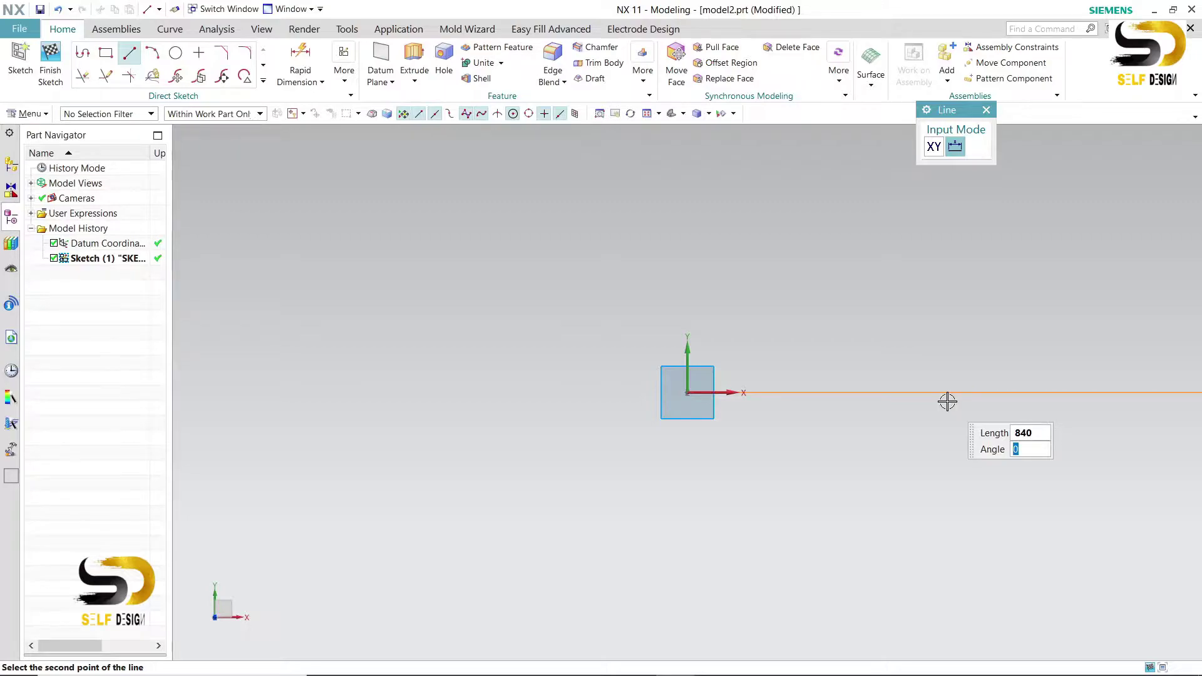
pyautogui.press('Return')
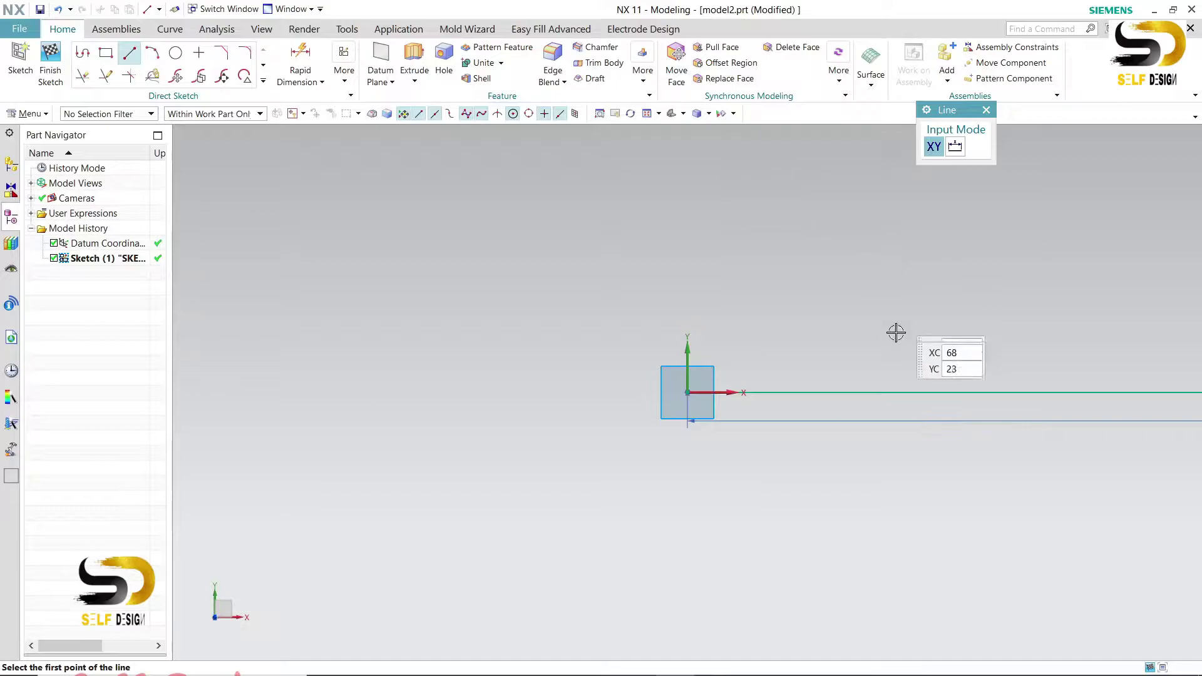
# Draw a 40 mm vertical line upward from the right end of the 840 mm baseline.
pyautogui.click(683, 113)
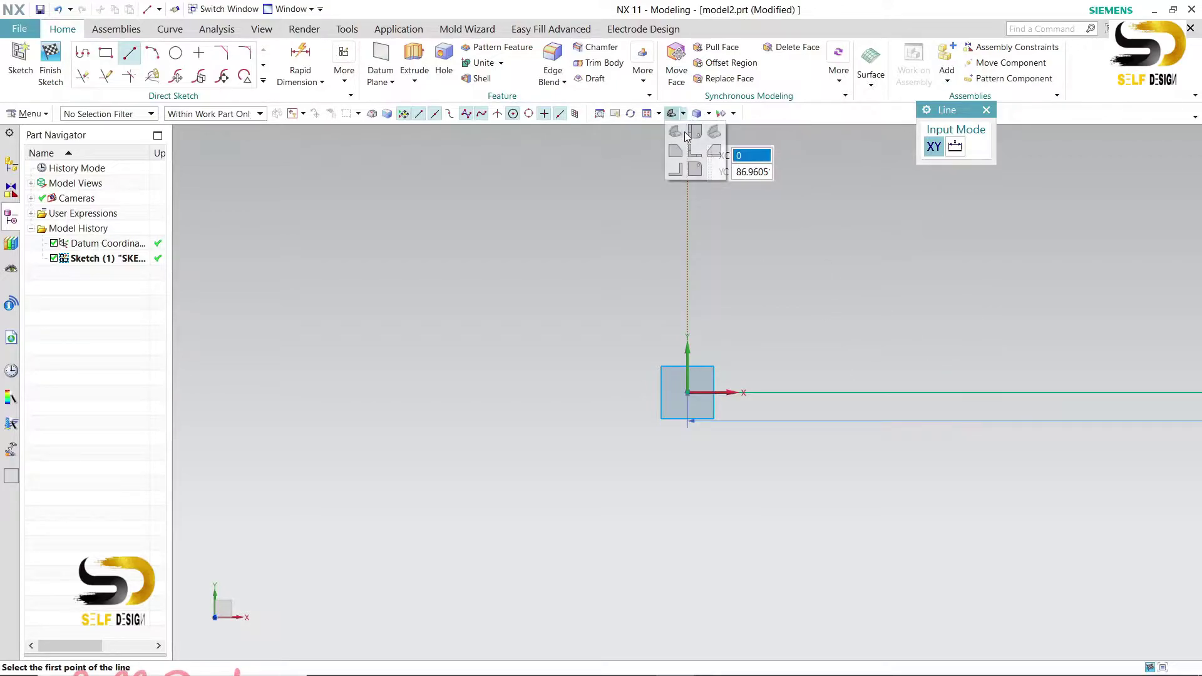
pyautogui.click(695, 136)
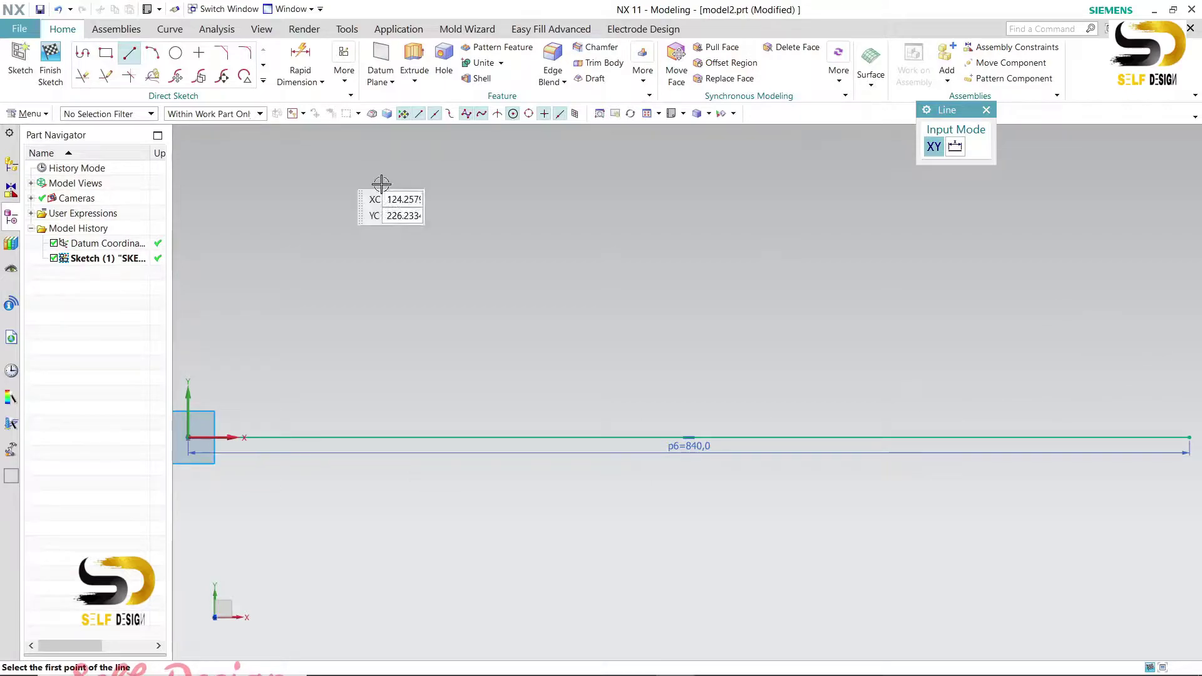
pyautogui.click(1188, 437)
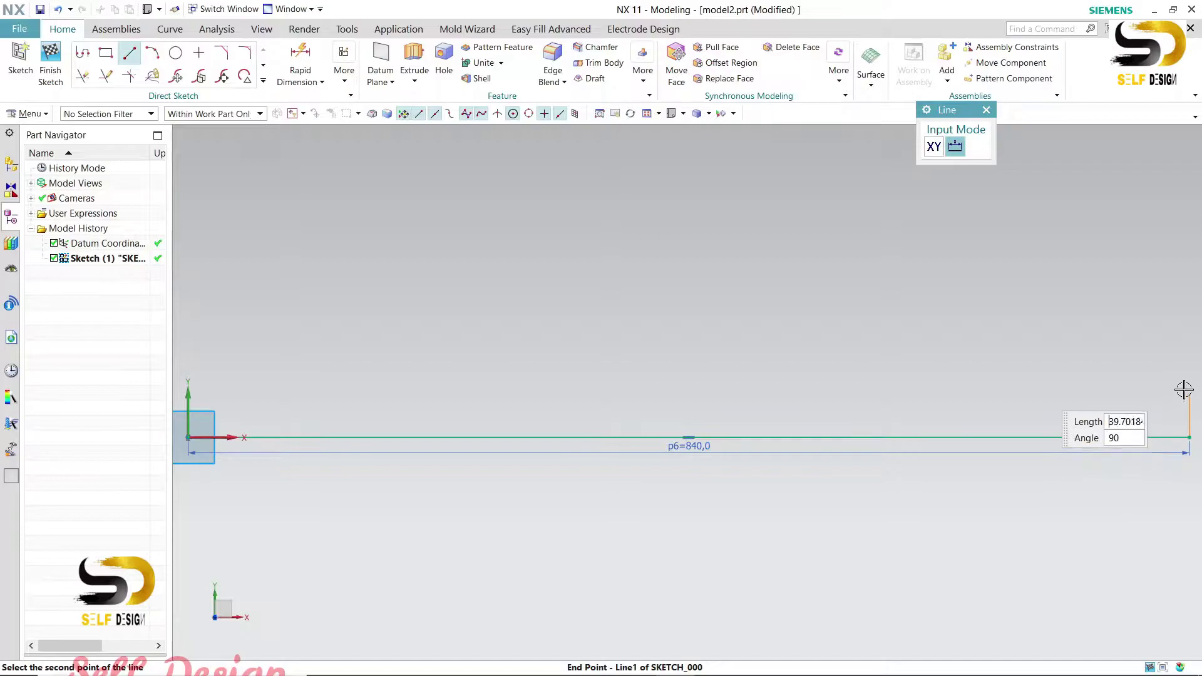
pyautogui.write('40')
pyautogui.press('Return')
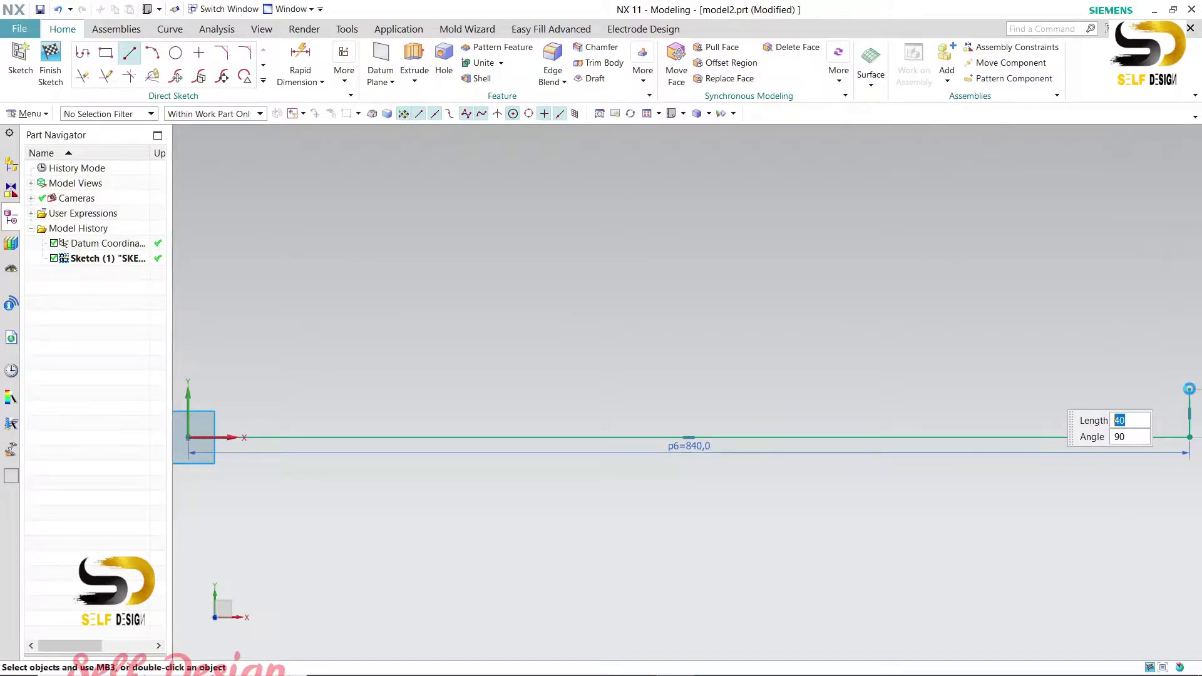
# Continue the profile from the vertical line's upper end with lines about 165 mm left, 25 mm up, 145 mm left and 30 mm up.
pyautogui.click(1184, 389)
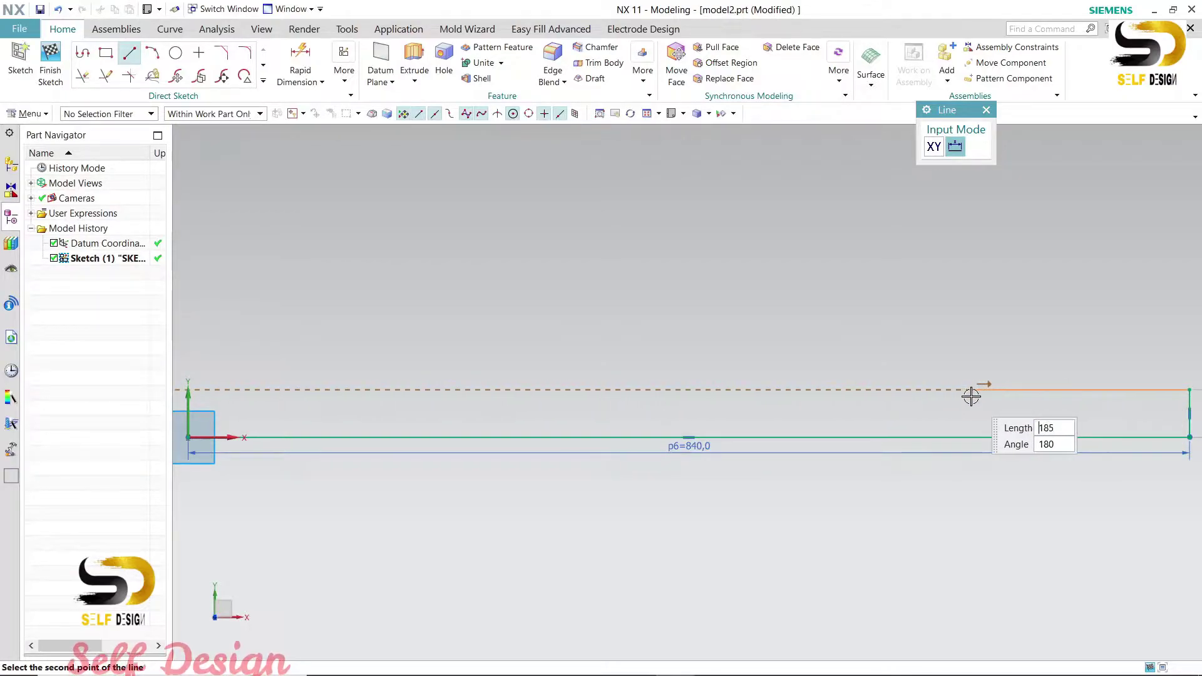
pyautogui.click(992, 389)
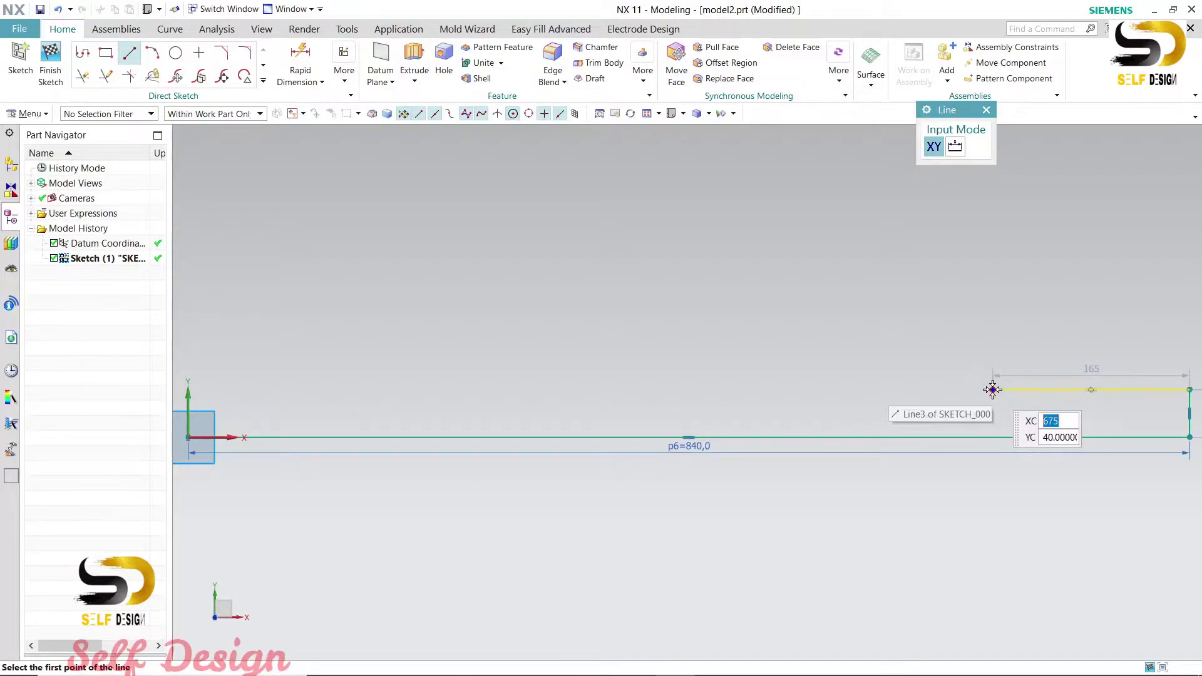
pyautogui.click(992, 389)
pyautogui.click(994, 360)
pyautogui.click(994, 361)
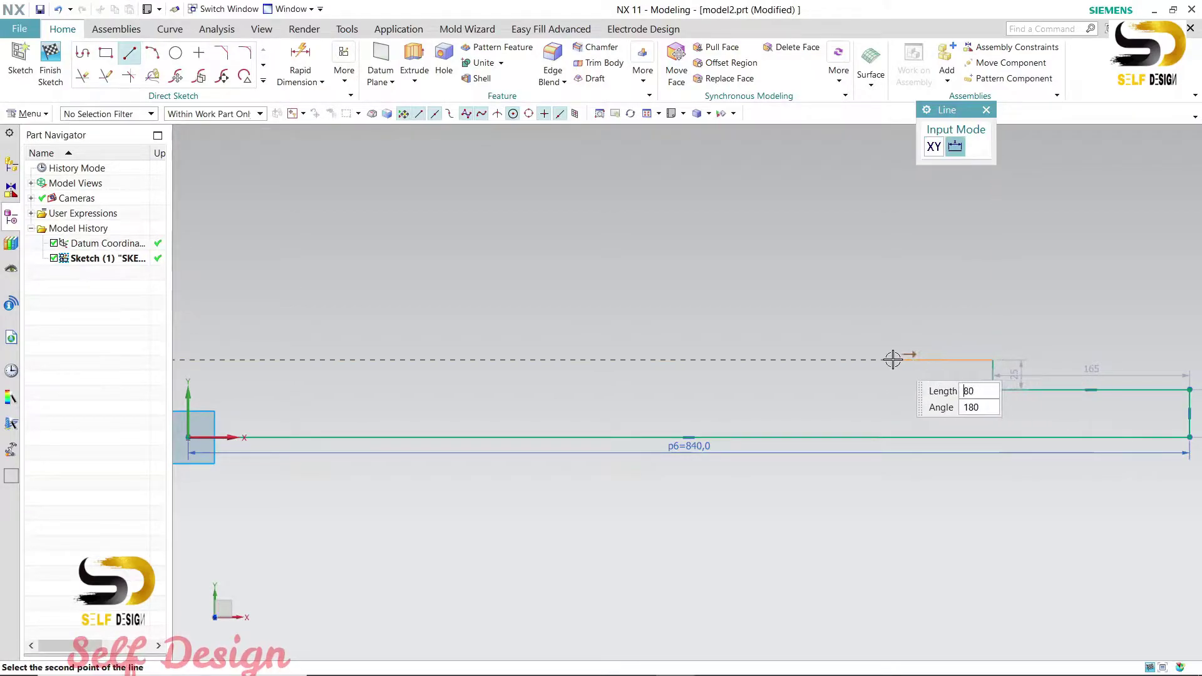
pyautogui.click(821, 361)
pyautogui.click(821, 360)
pyautogui.click(820, 324)
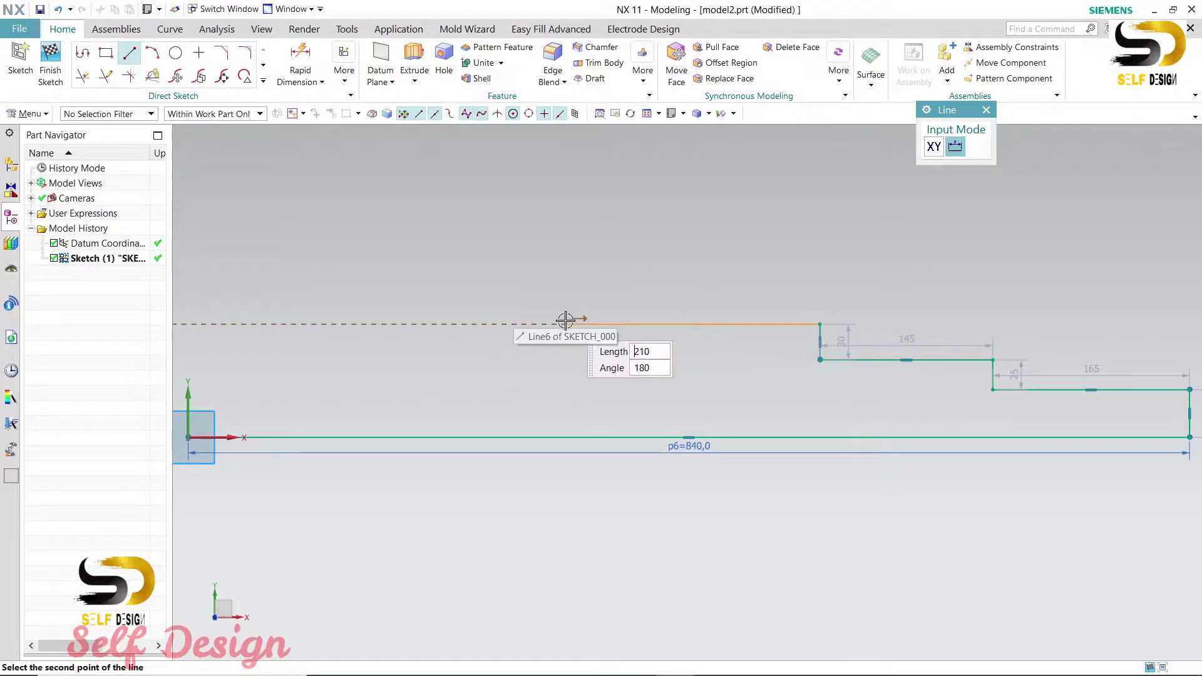
# Draw the top edge about 225 mm left, then step the profile 30 mm down, about 190 mm left and 20 mm down.
pyautogui.click(551, 324)
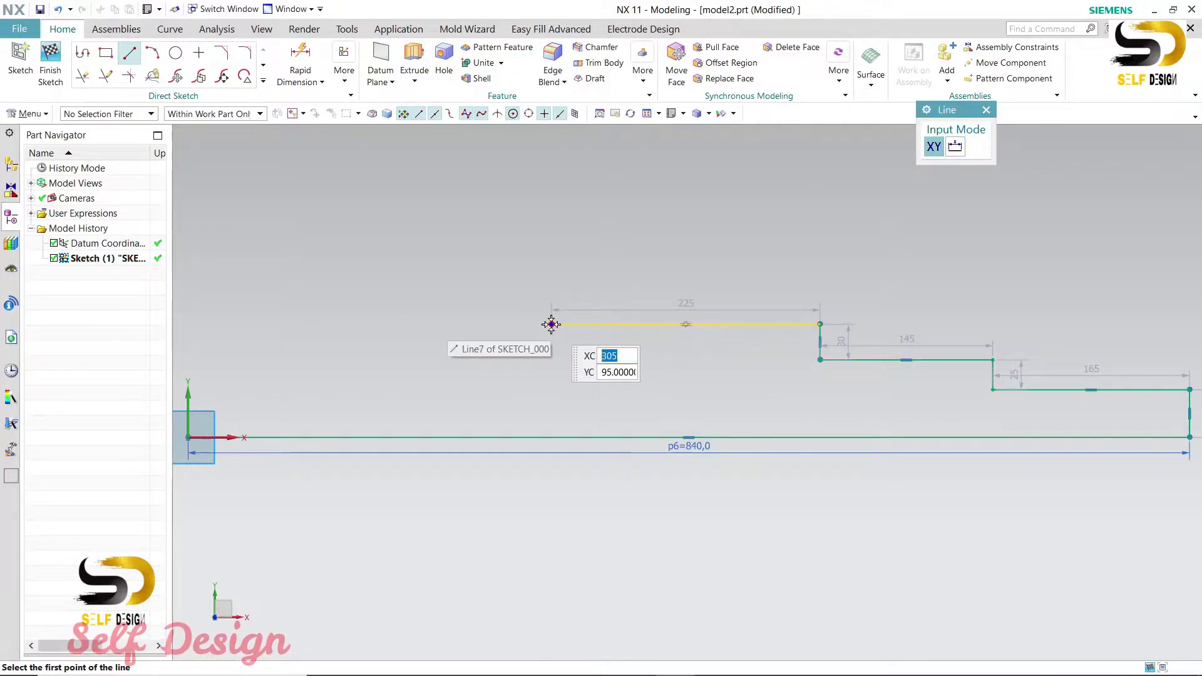
pyautogui.click(551, 324)
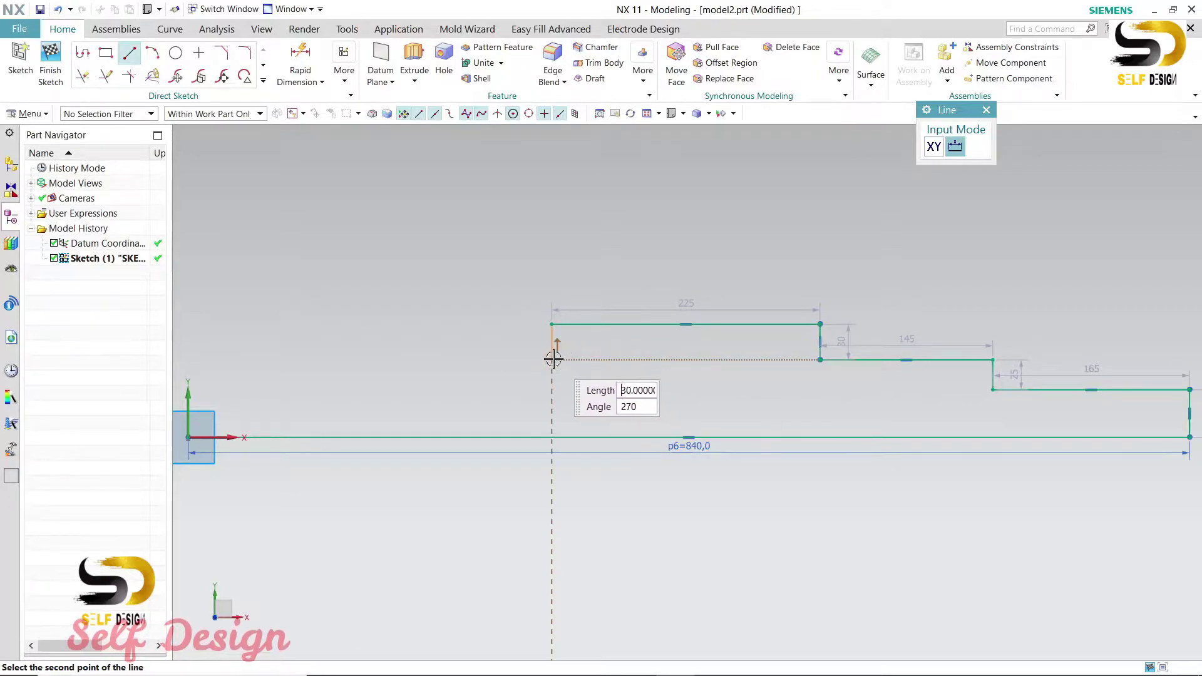
pyautogui.click(552, 359)
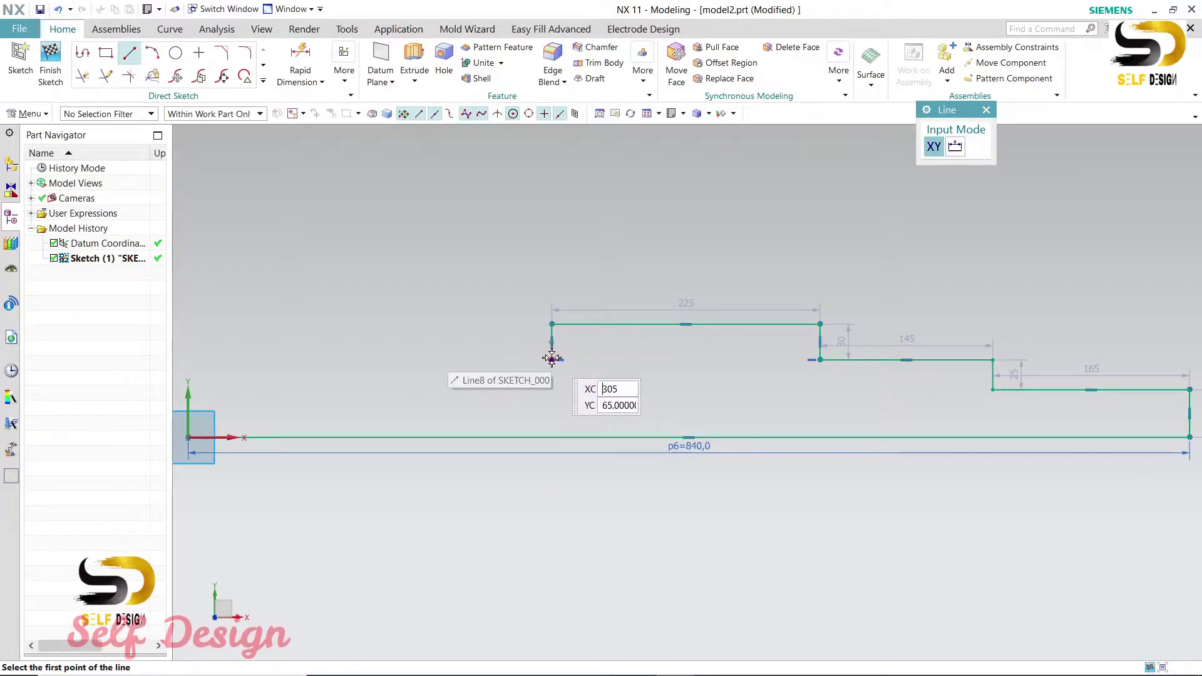
pyautogui.click(551, 359)
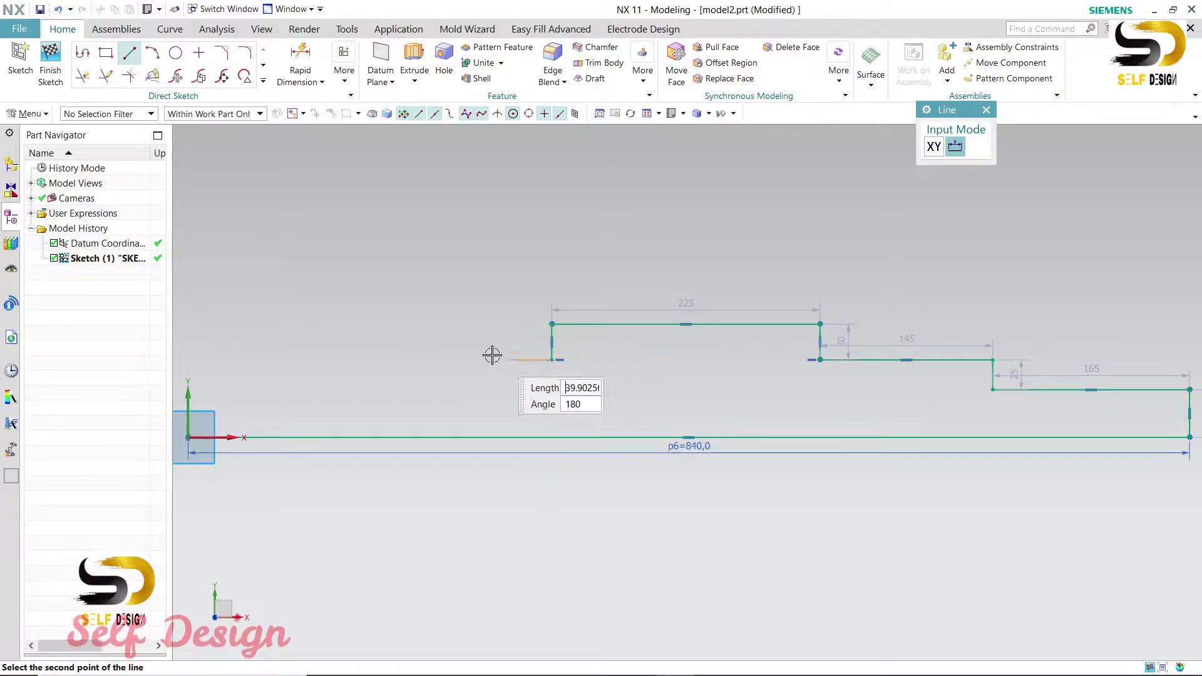
pyautogui.click(327, 359)
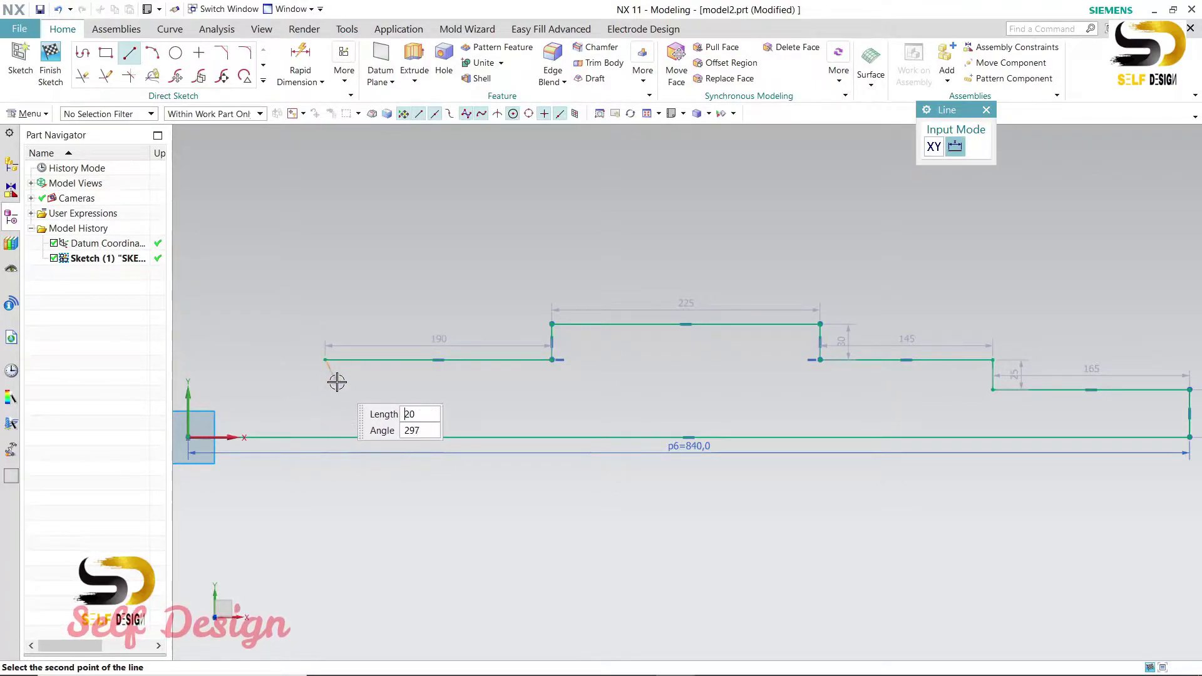
pyautogui.click(321, 379)
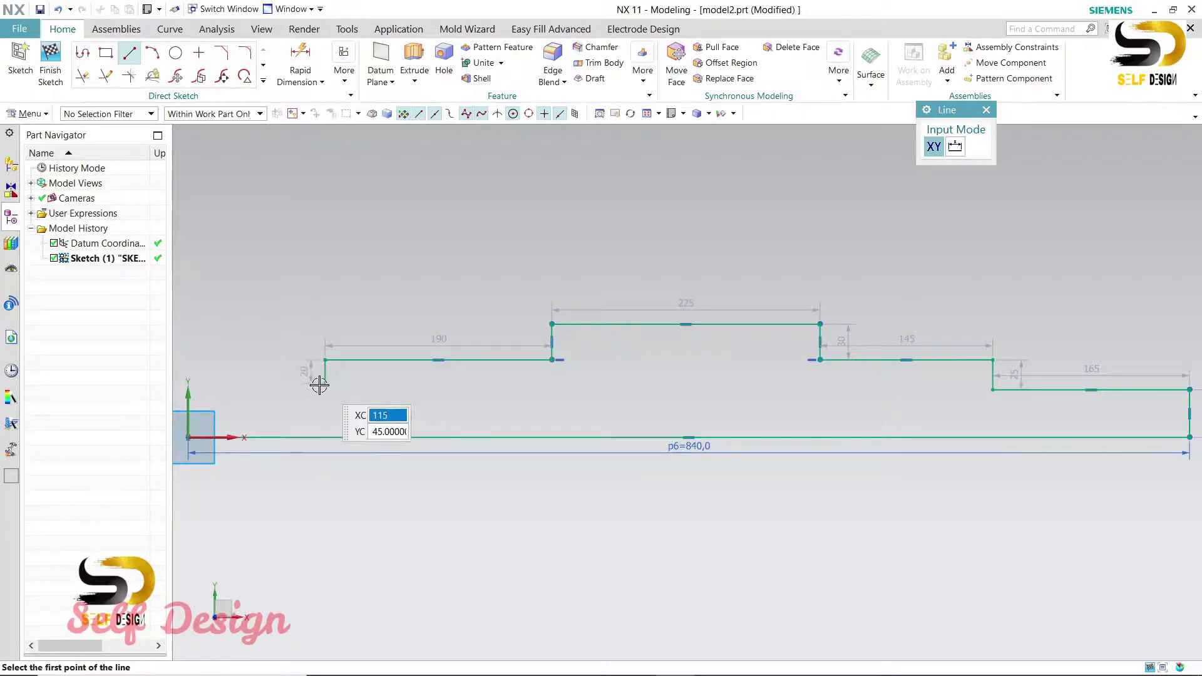
# Close the profile with a horizontal line about 115 mm long to the Y axis and a vertical line on that axis from the origin.
pyautogui.click(324, 382)
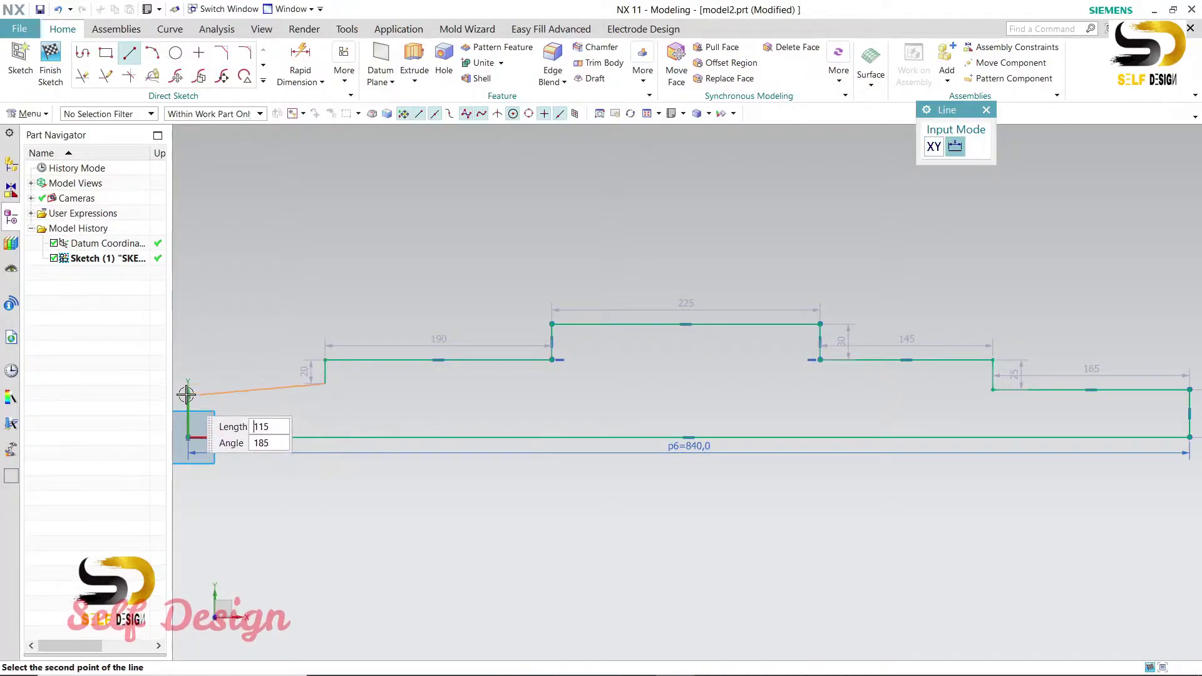
pyautogui.click(188, 382)
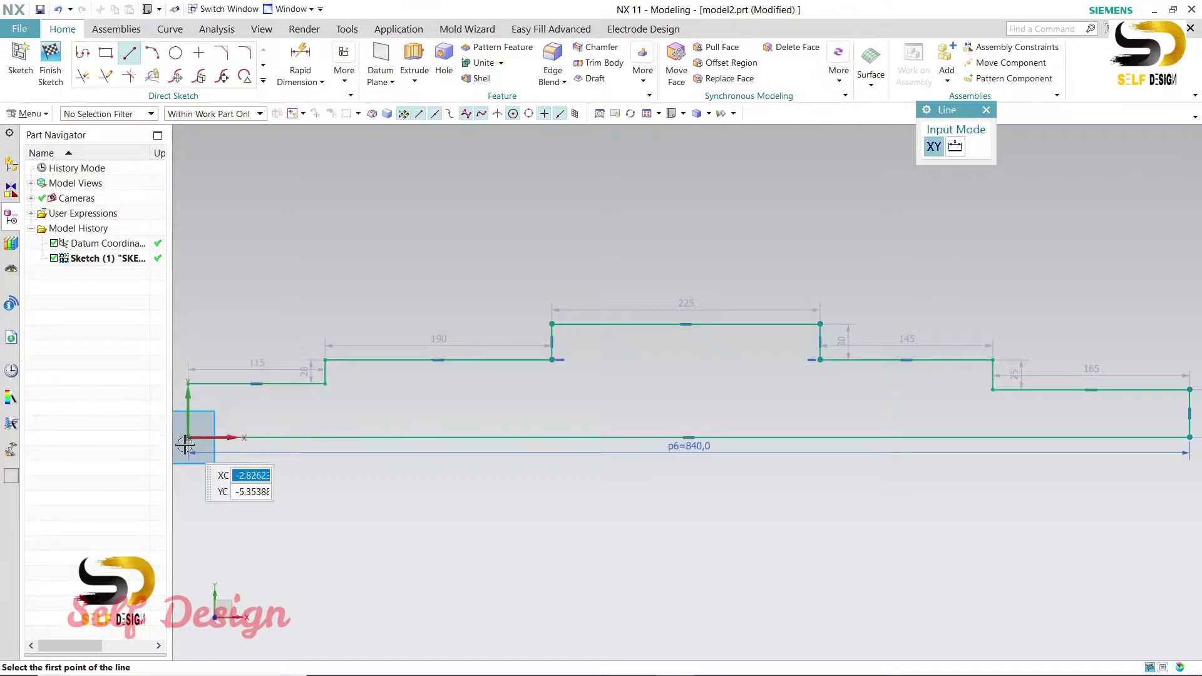
pyautogui.click(188, 437)
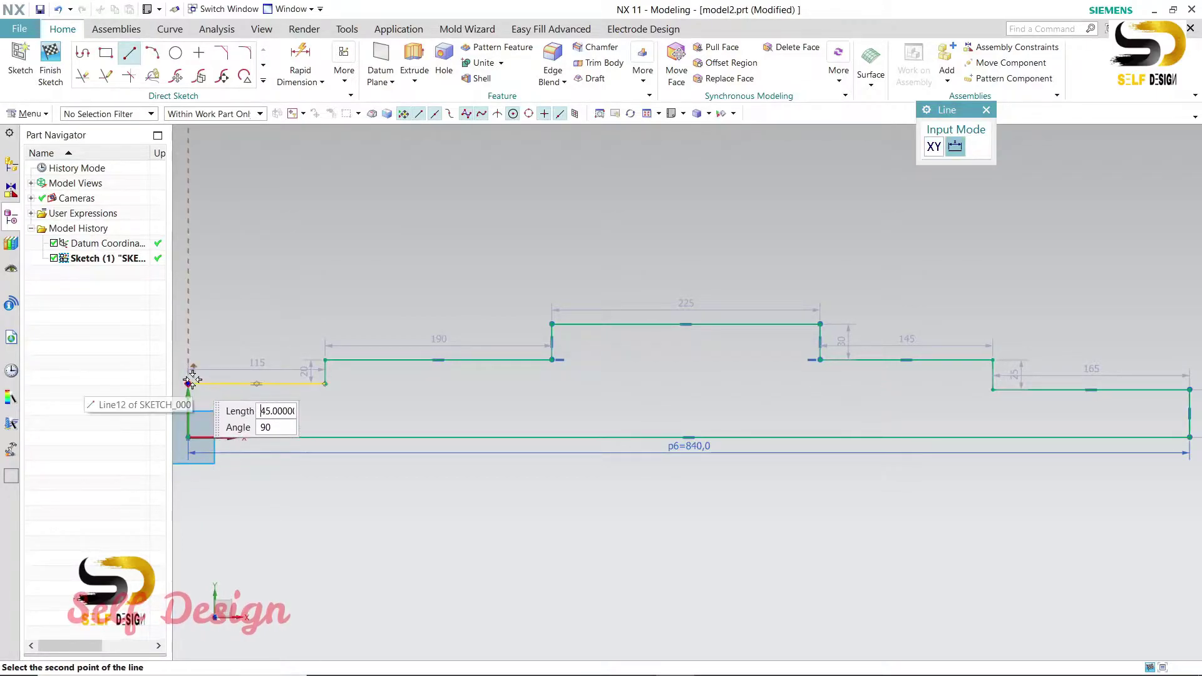
pyautogui.click(188, 384)
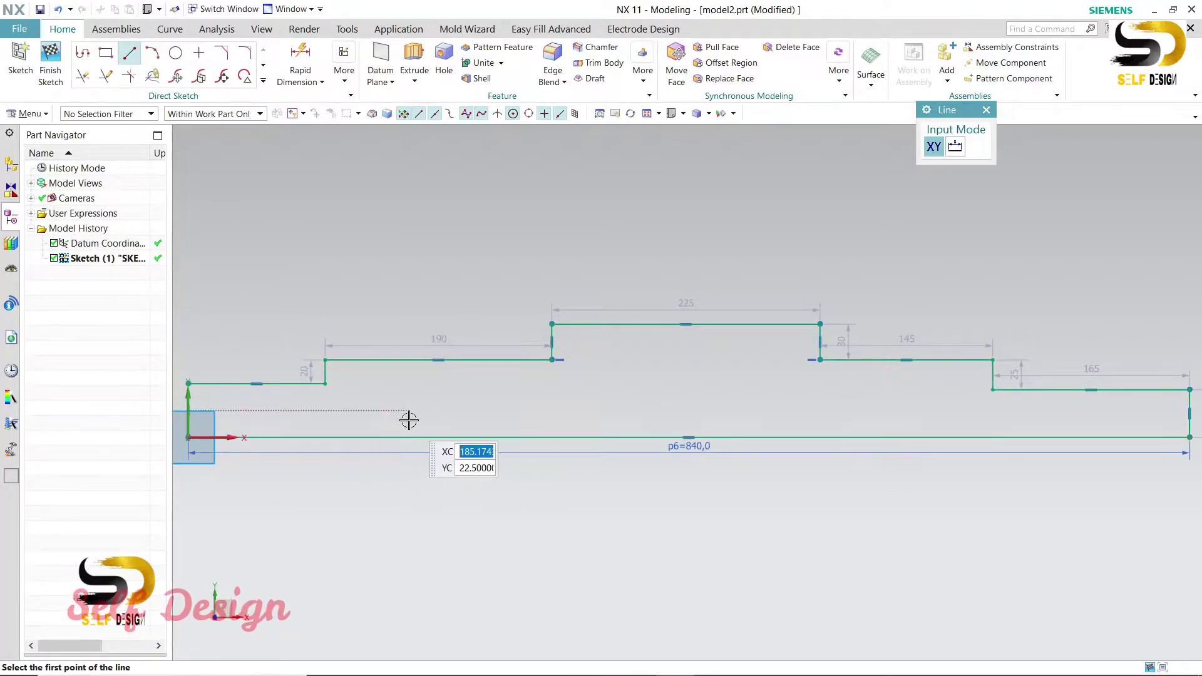
pyautogui.press('Escape')
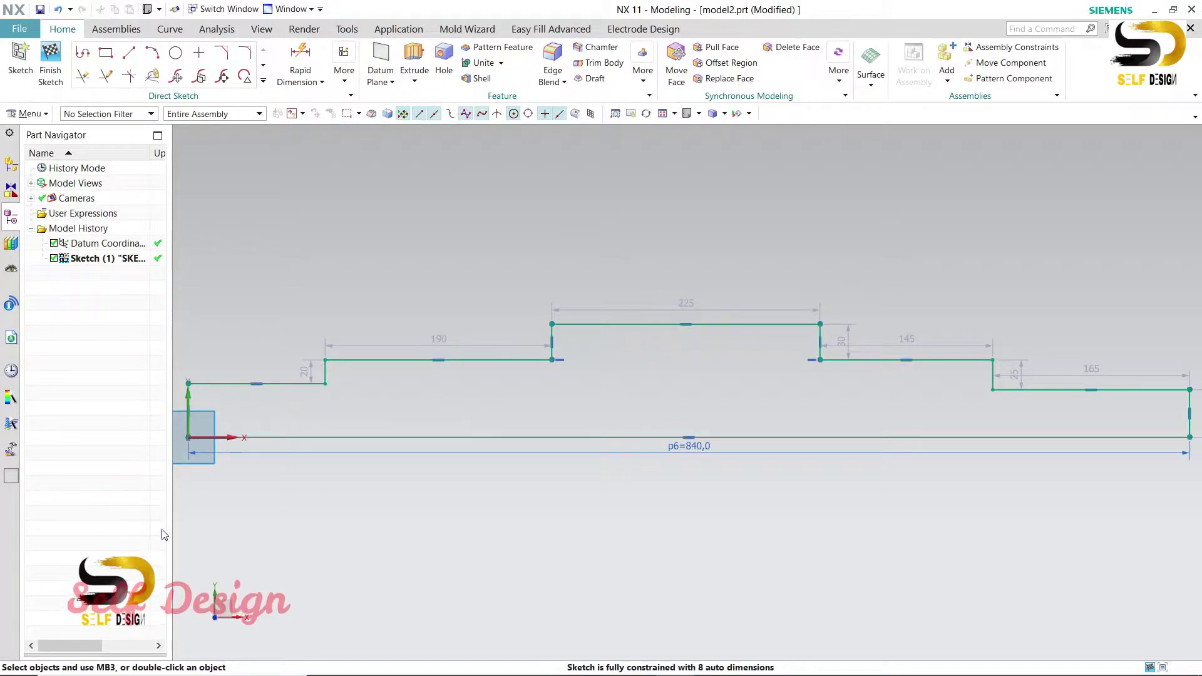
# Move the 840 mm dimension farther below the baseline and set the top edge's length to 440 mm.
pyautogui.moveTo(687, 446); pyautogui.dragTo(699, 507)
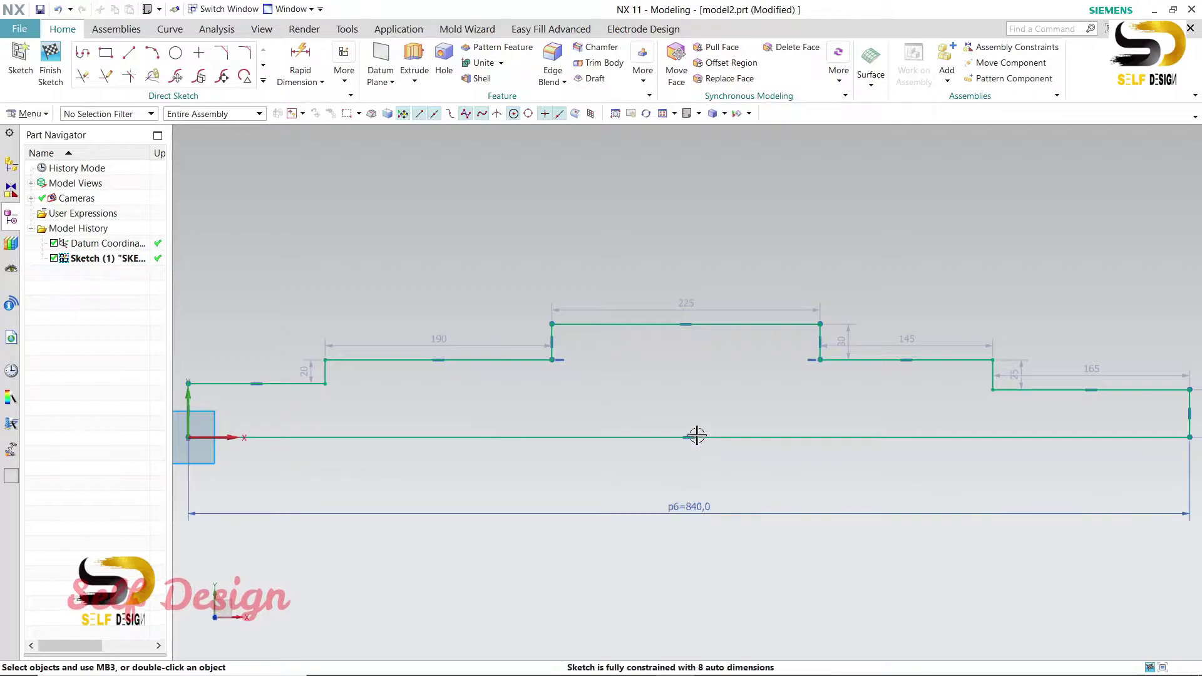
pyautogui.moveTo(686, 307); pyautogui.dragTo(690, 301)
pyautogui.doubleClick(690, 295)
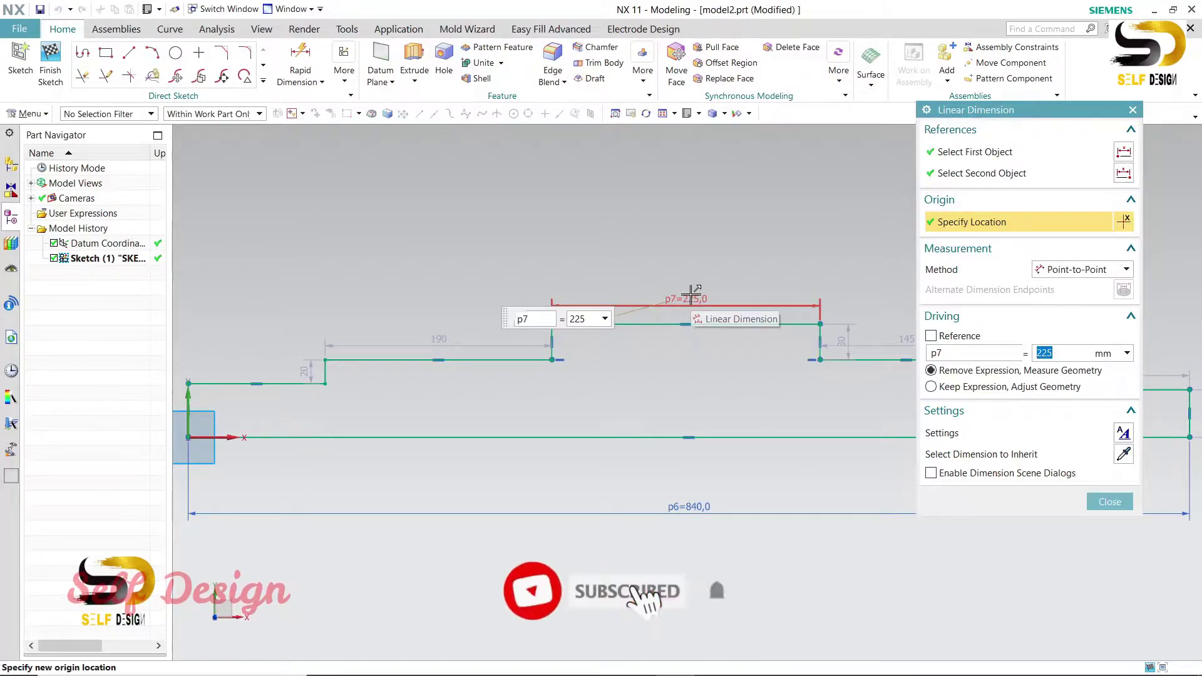
pyautogui.write('440')
pyautogui.press('Return')
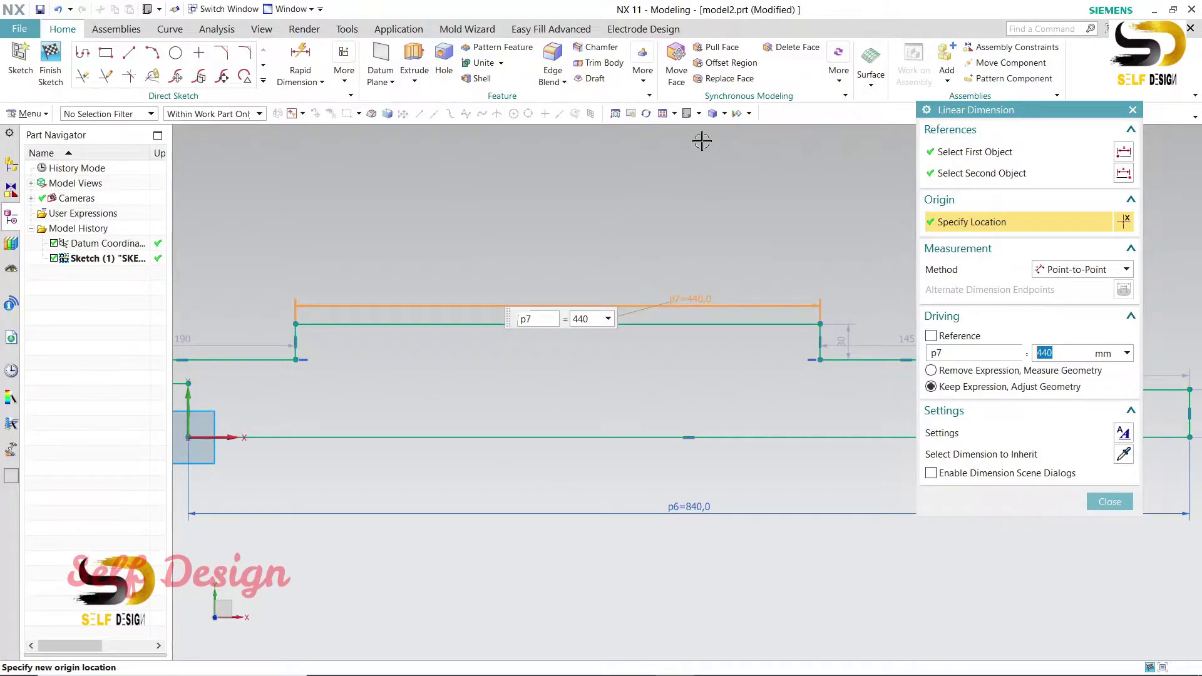
# Set the length of the shoulder immediately left of the top edge to 90 mm.
pyautogui.scroll(-3, 565, 316)
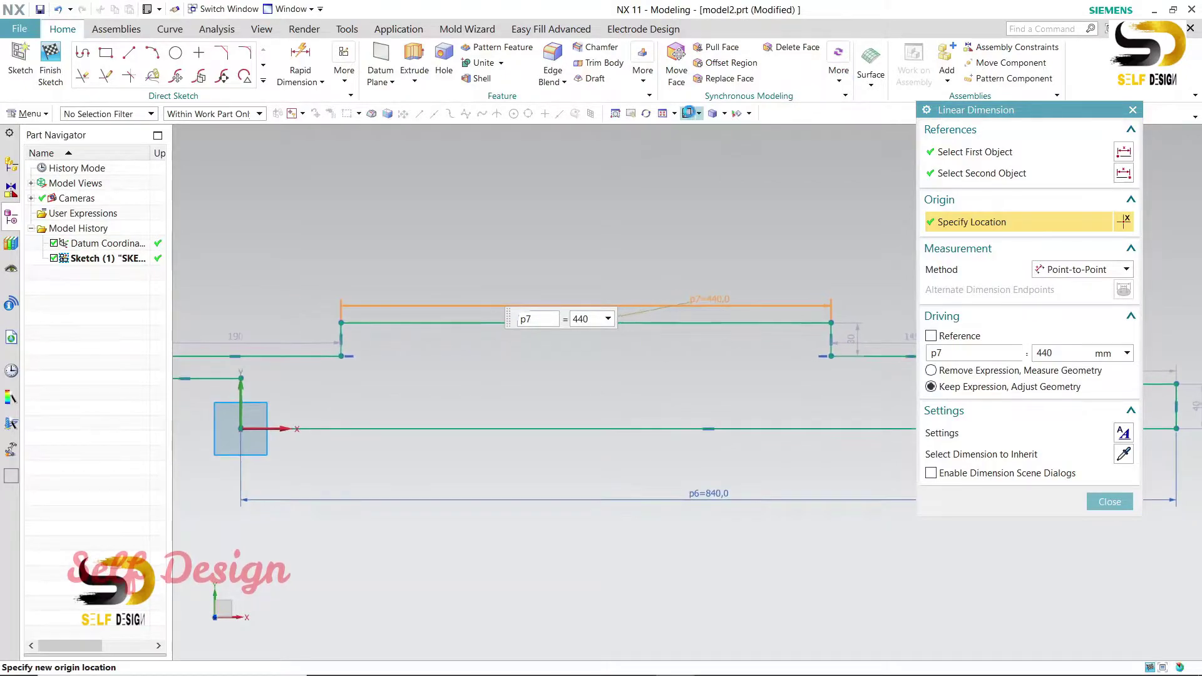
pyautogui.doubleClick(308, 338)
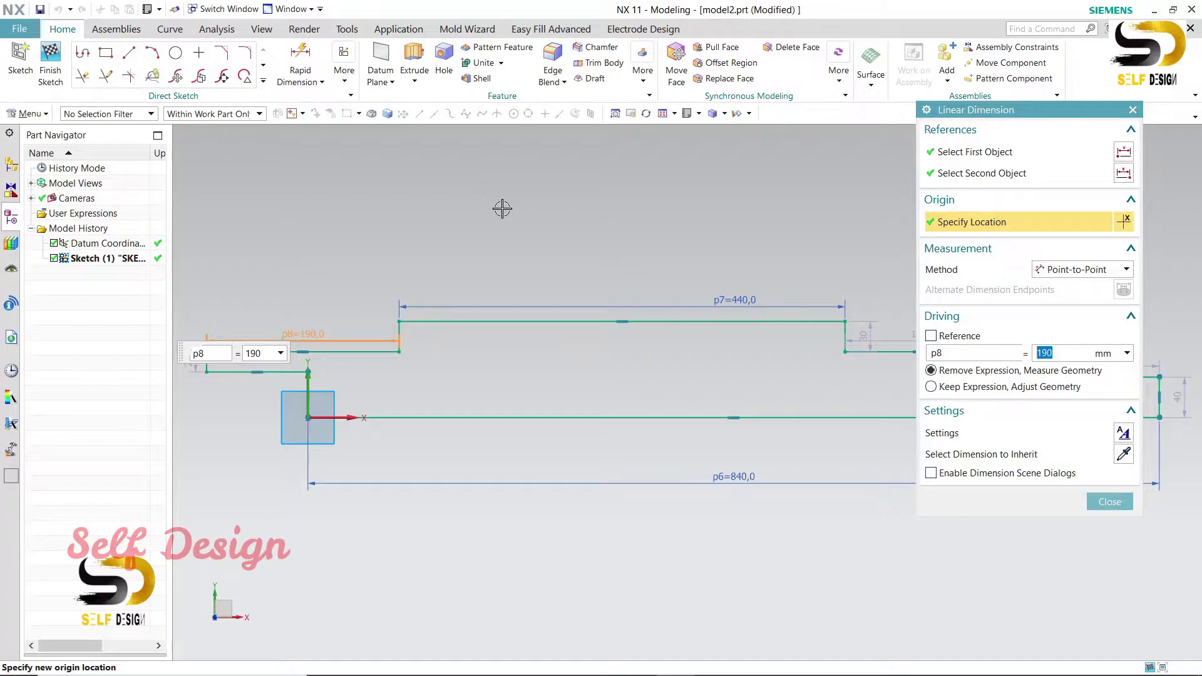
pyautogui.press('Return')
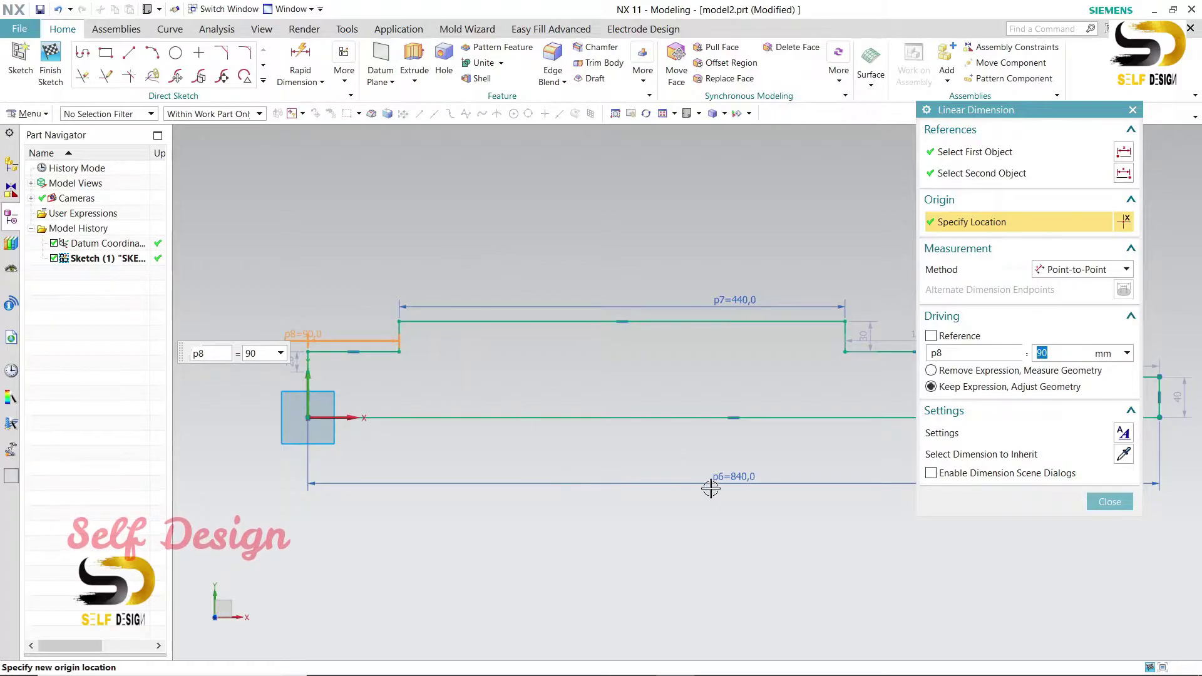
# Move the dimension dialog clear of the sketch and set the shoulder immediately right of the top edge to 90 mm.
pyautogui.moveTo(995, 109); pyautogui.dragTo(116, 133)
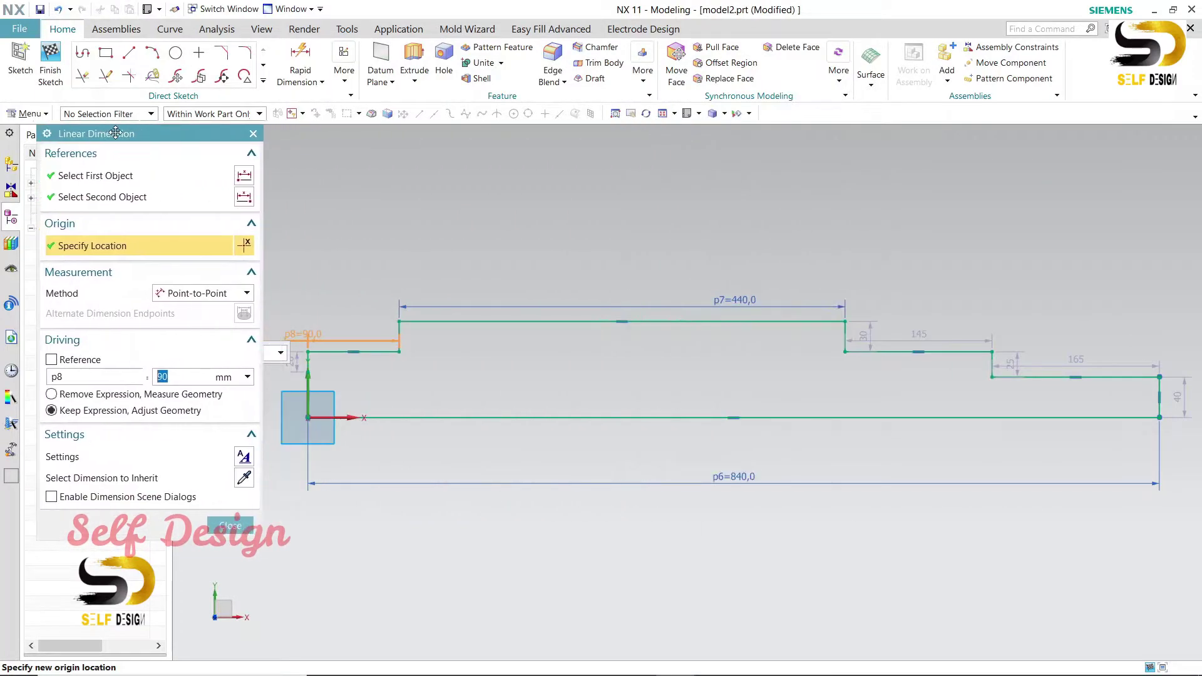
pyautogui.doubleClick(923, 335)
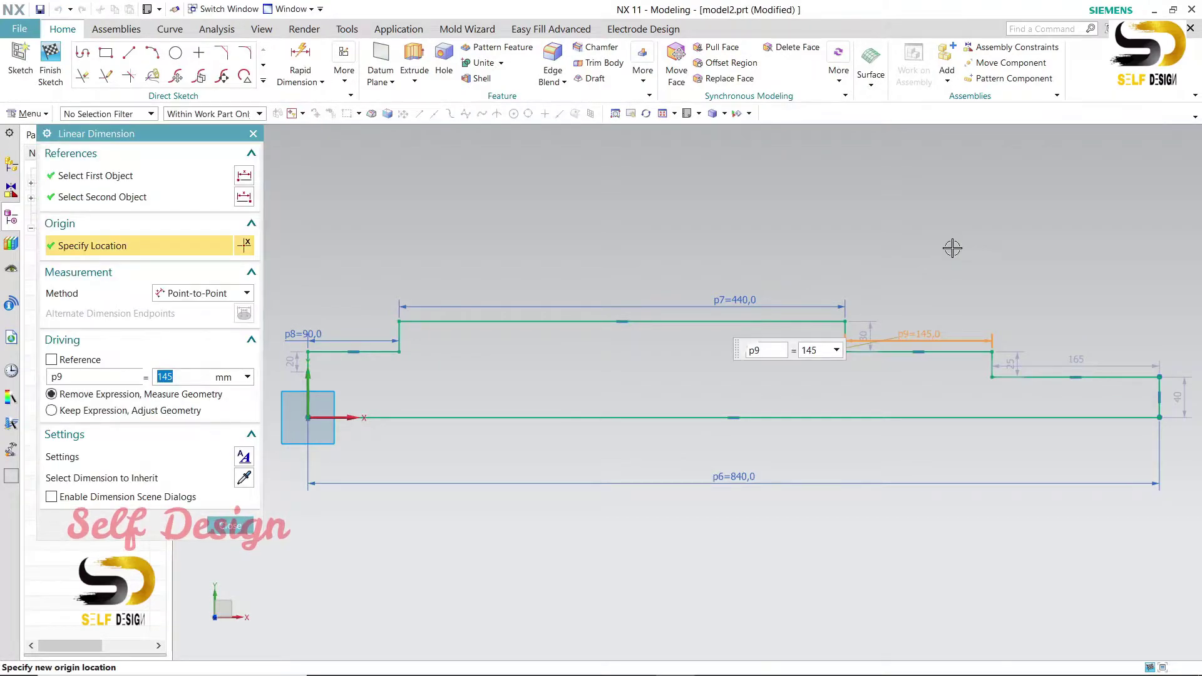
pyautogui.write('90')
pyautogui.press('Return')
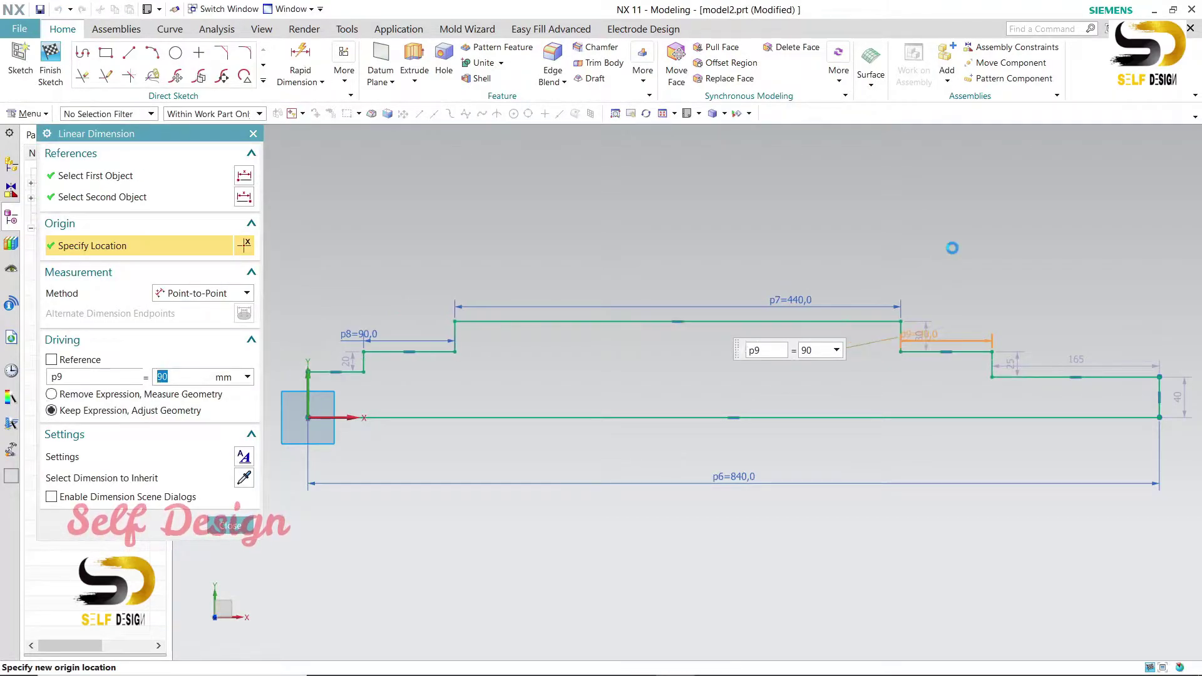
# Set the length of the lowest step at the profile's right end to 110 mm and close the dimension edit.
pyautogui.click(1075, 359)
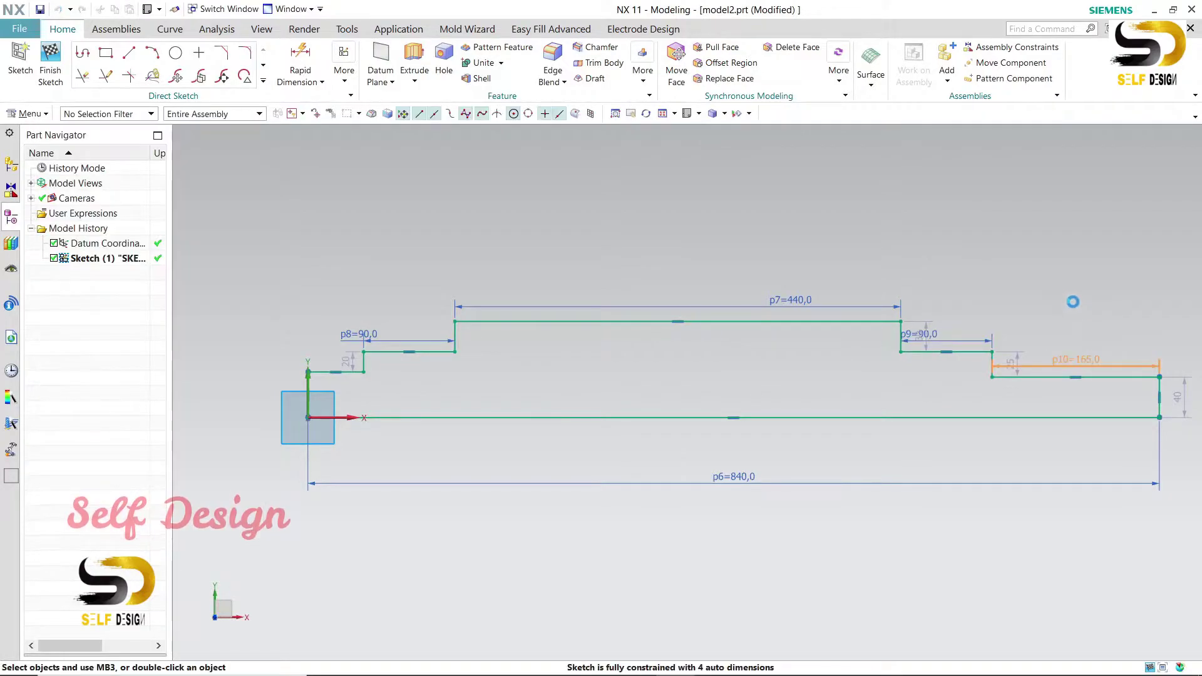
pyautogui.write('110')
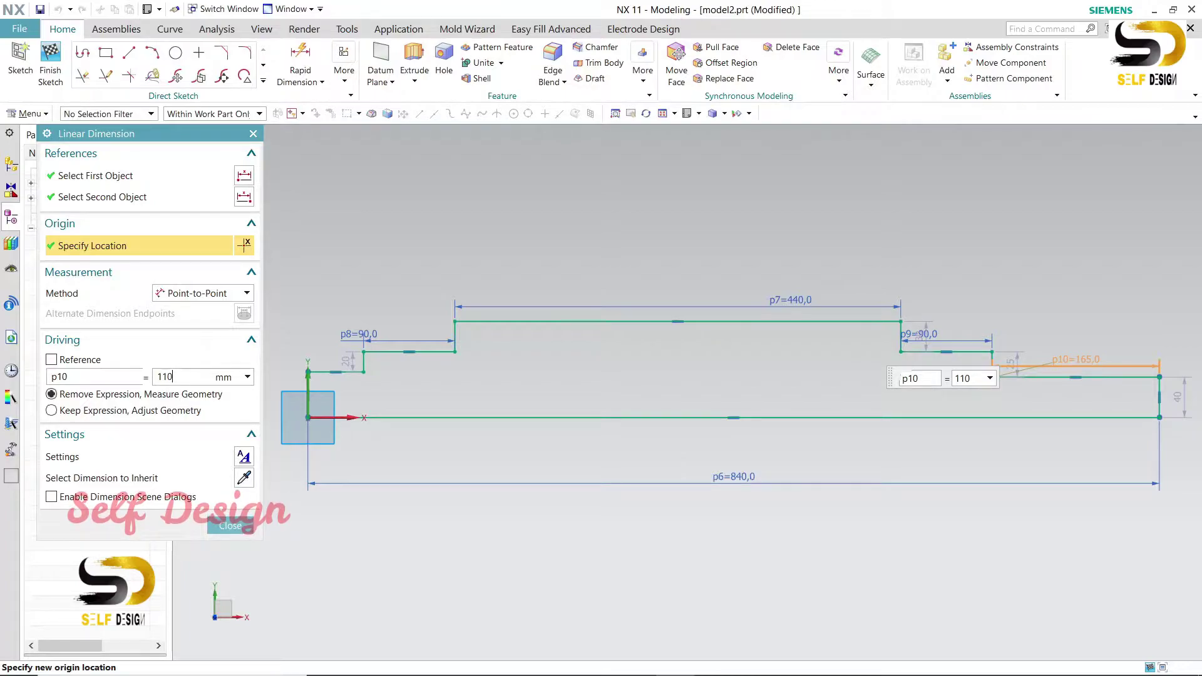
pyautogui.press('Return')
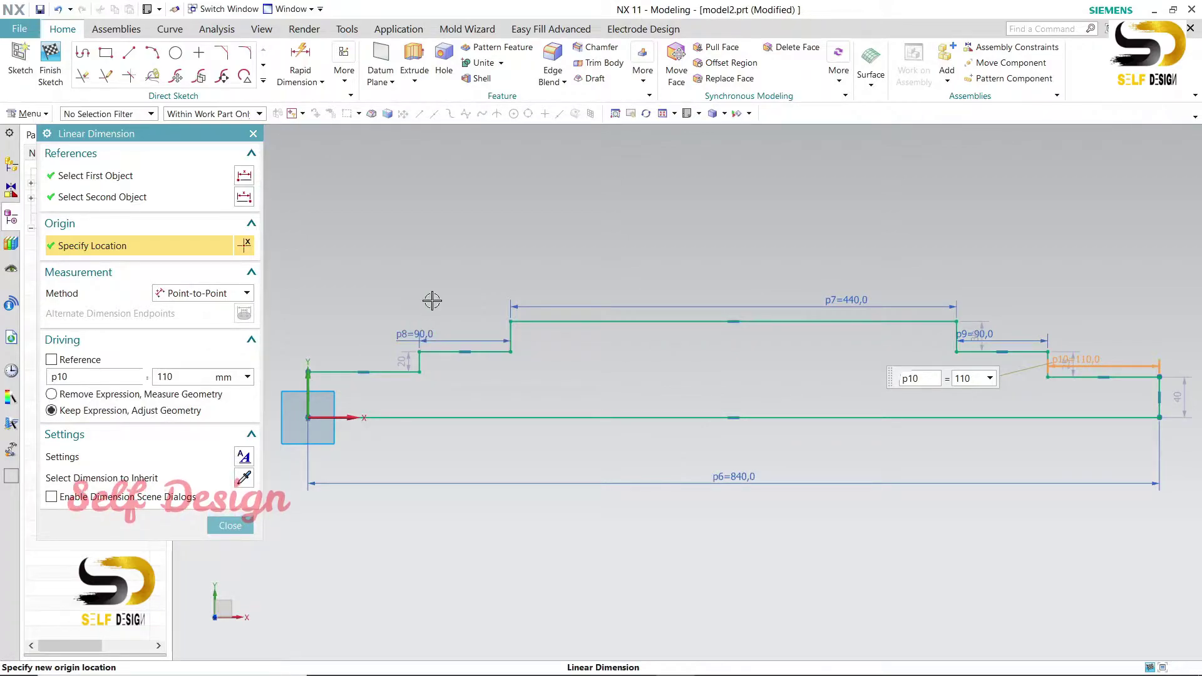
pyautogui.click(983, 322)
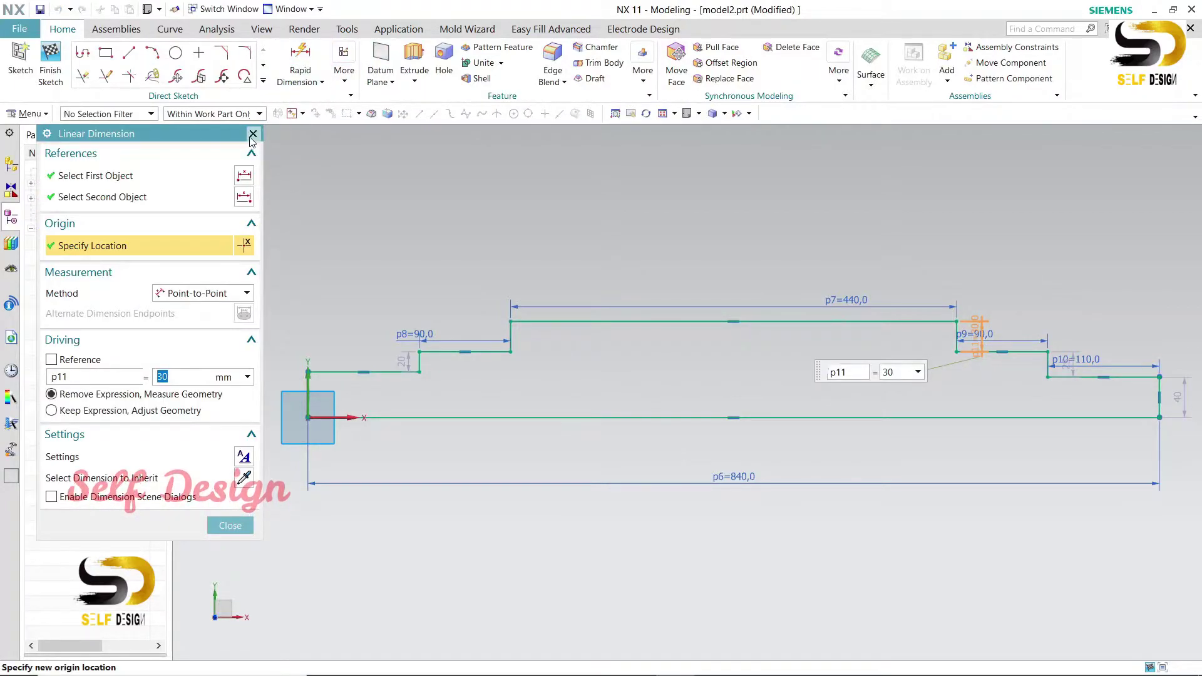
pyautogui.click(253, 134)
# Dimension the height of the long top edge above the baseline and set it to 60 mm.
pyautogui.click(300, 63)
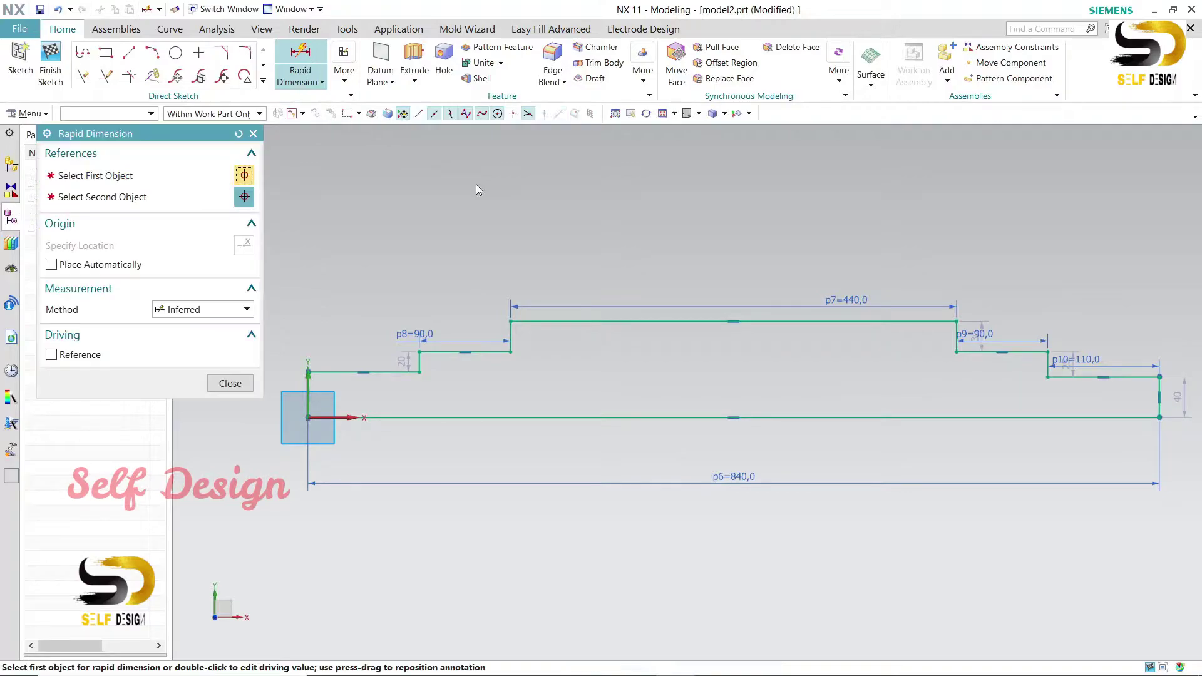
pyautogui.click(641, 322)
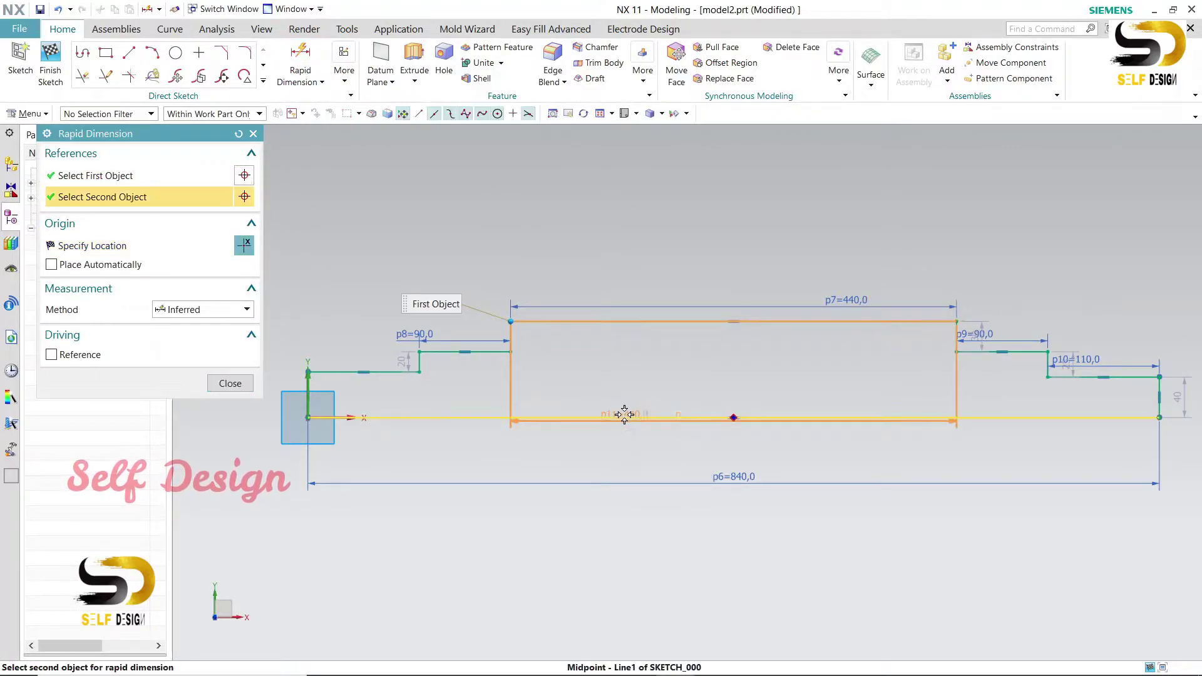
pyautogui.click(625, 414)
pyautogui.click(612, 407)
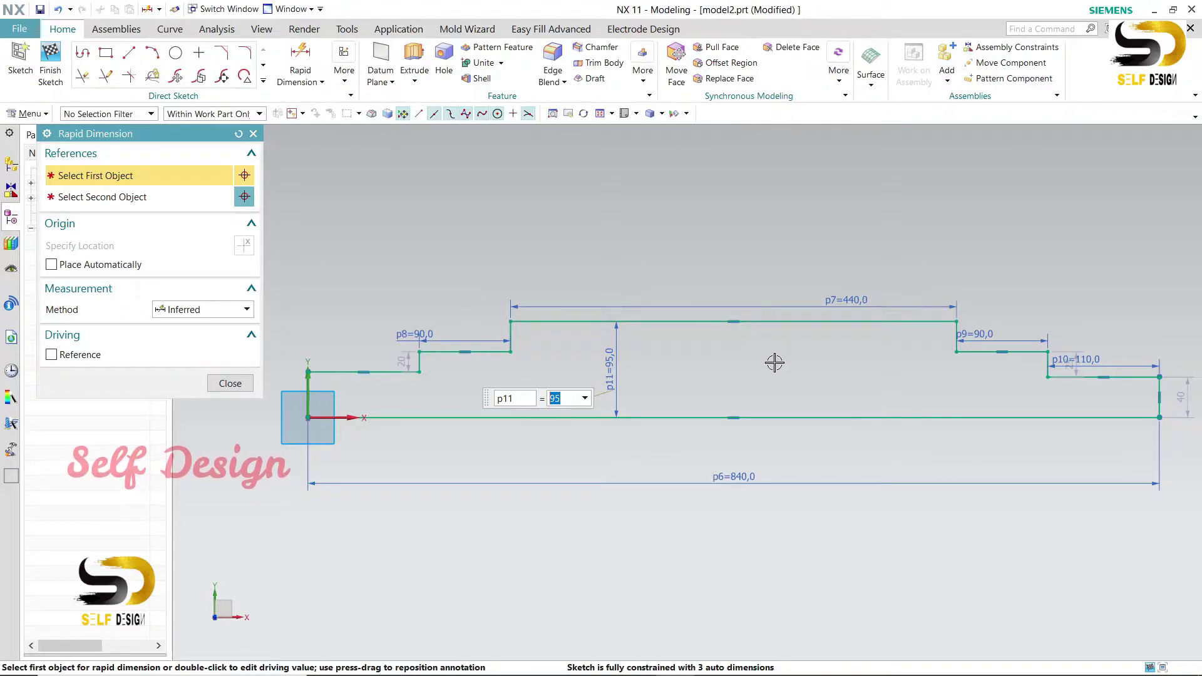
pyautogui.write('6')
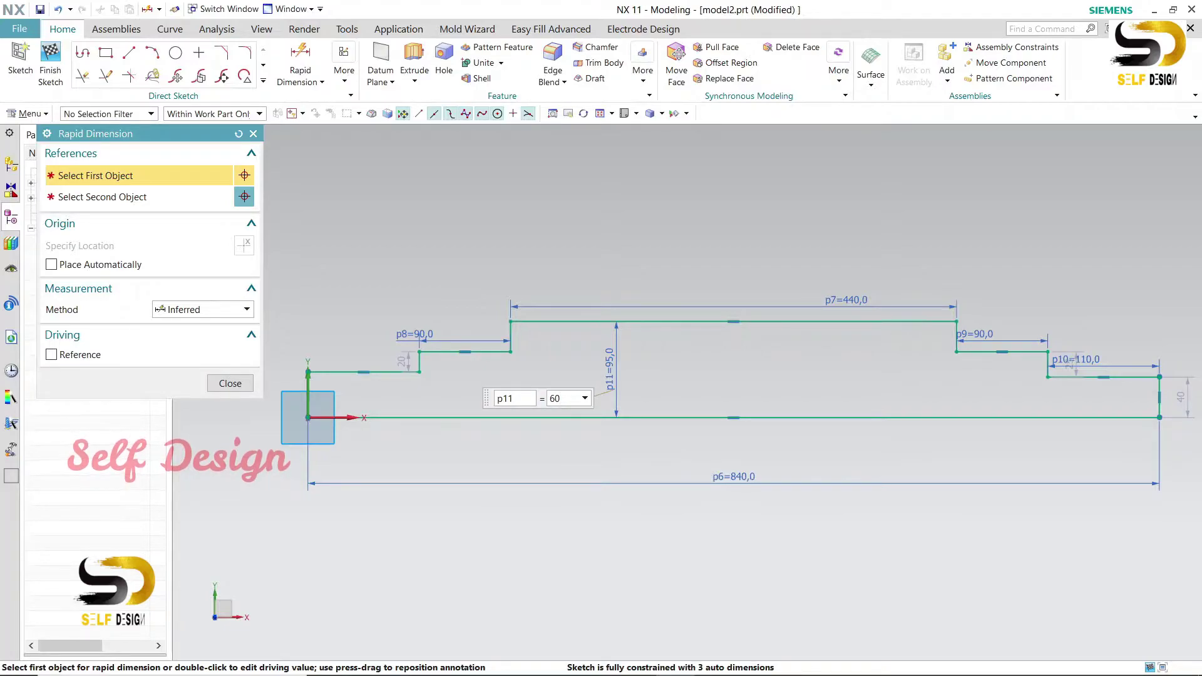
pyautogui.write('0')
pyautogui.press('Return')
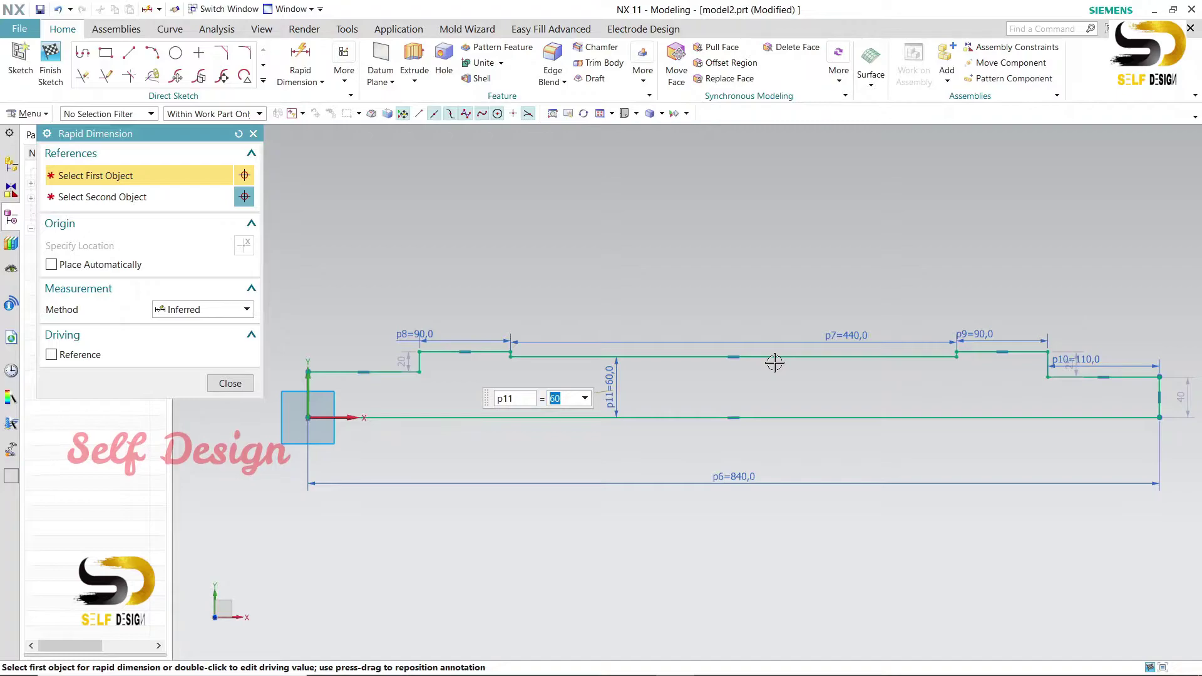
# Set the height of the profile's right end edge to half of 78 mm, entered as 78/2.
pyautogui.click(1185, 402)
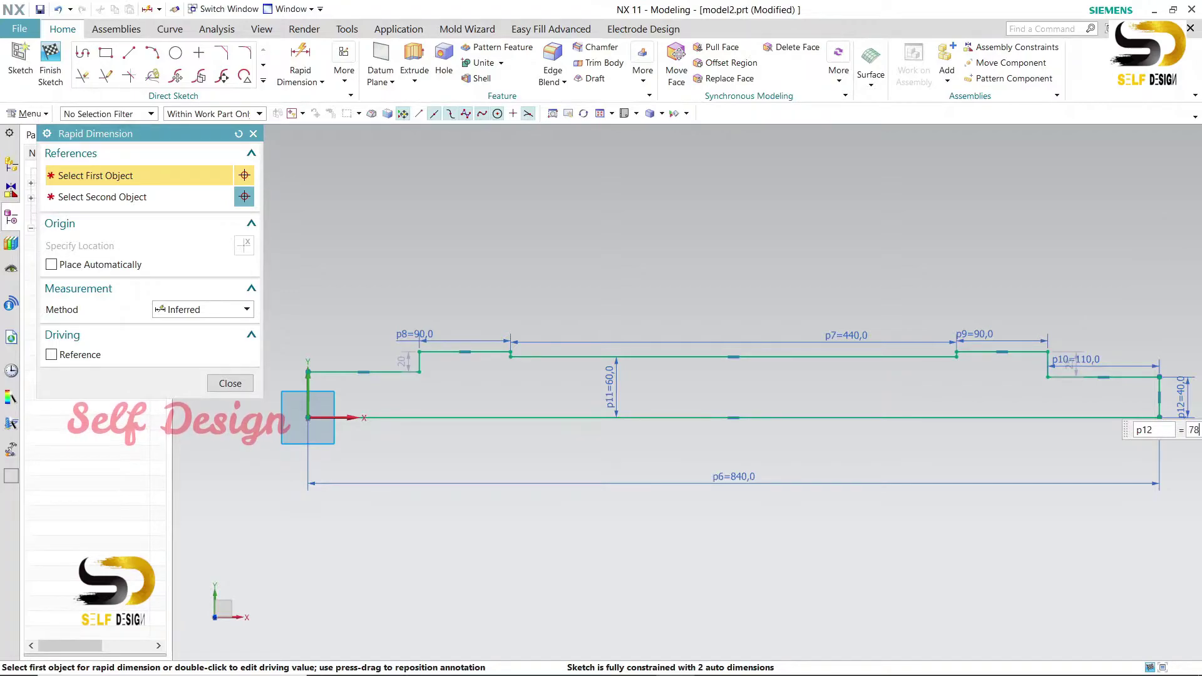
pyautogui.press('Return')
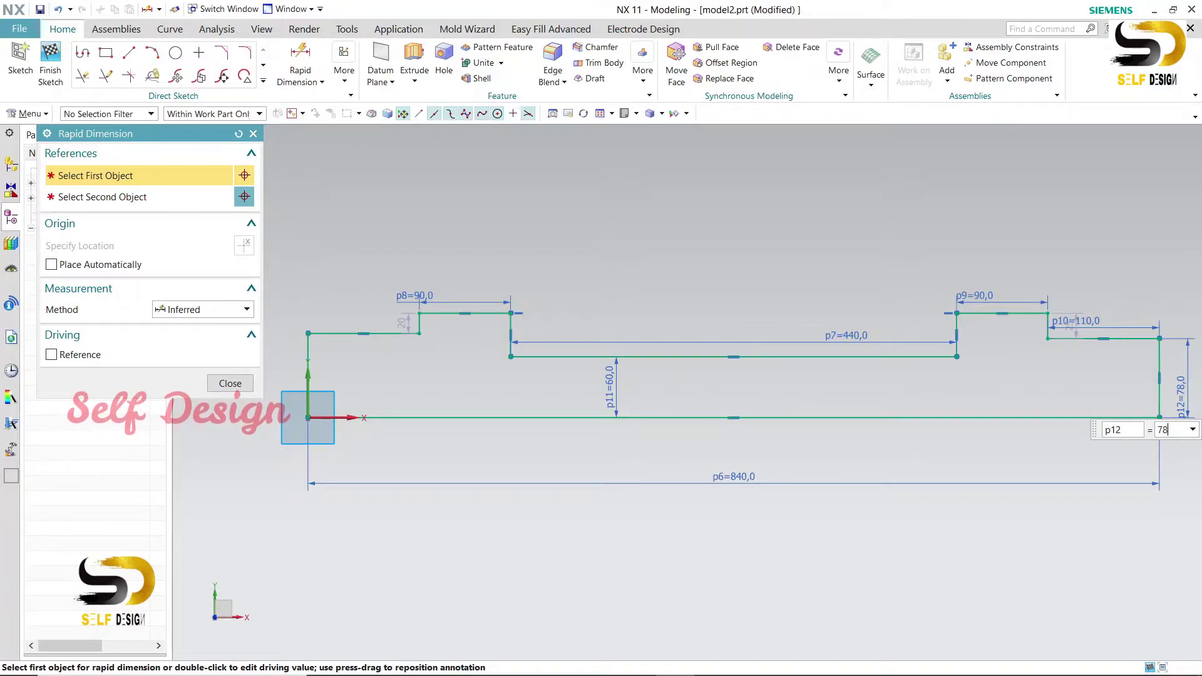
pyautogui.write('78/2')
pyautogui.press('Return')
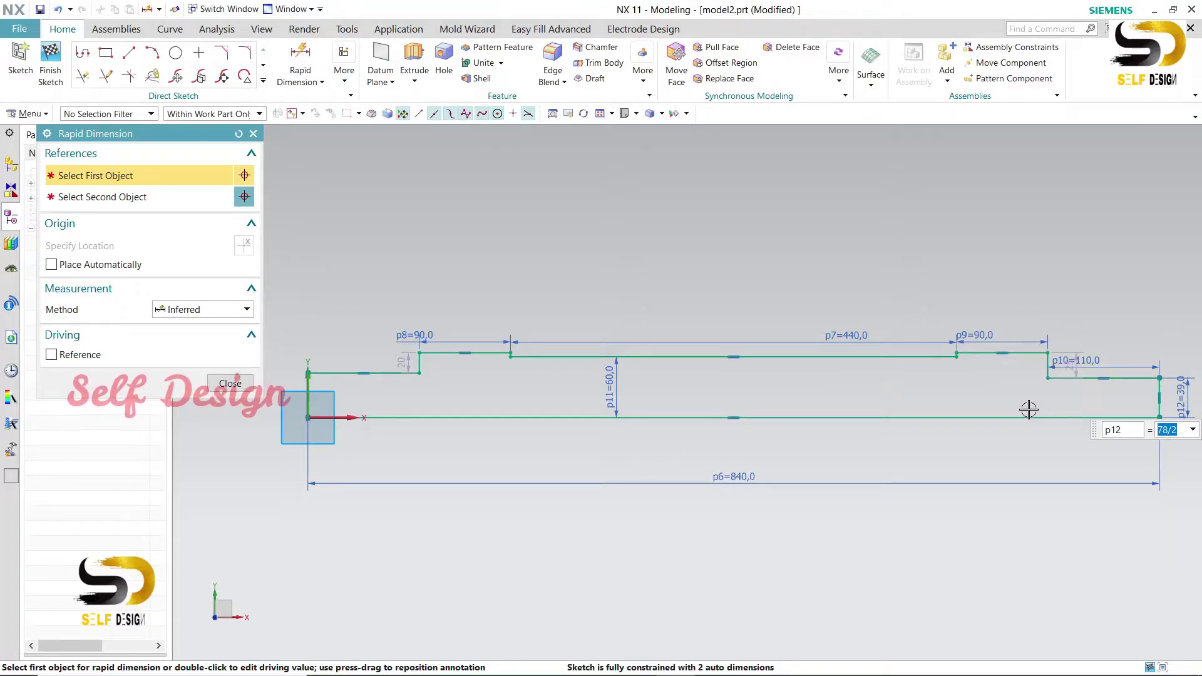
# Dimension the right 90 mm shoulder's height above the baseline as 82/2 and finish dimensioning.
pyautogui.click(1022, 354)
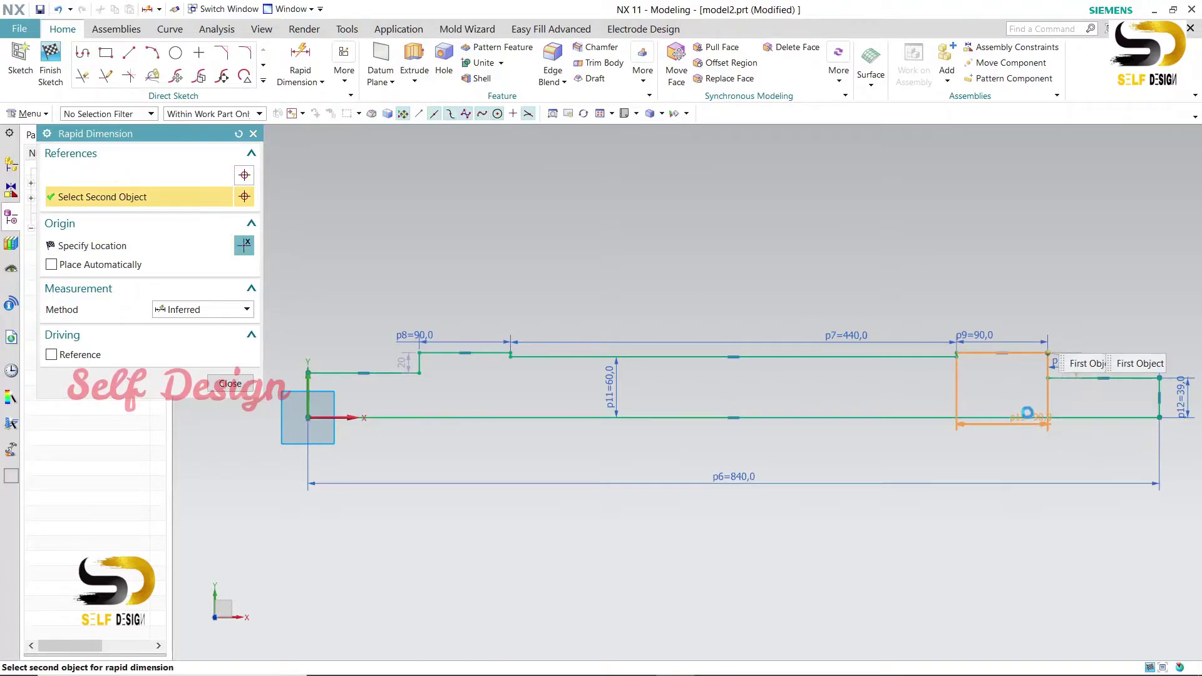
pyautogui.click(1031, 417)
pyautogui.click(1018, 393)
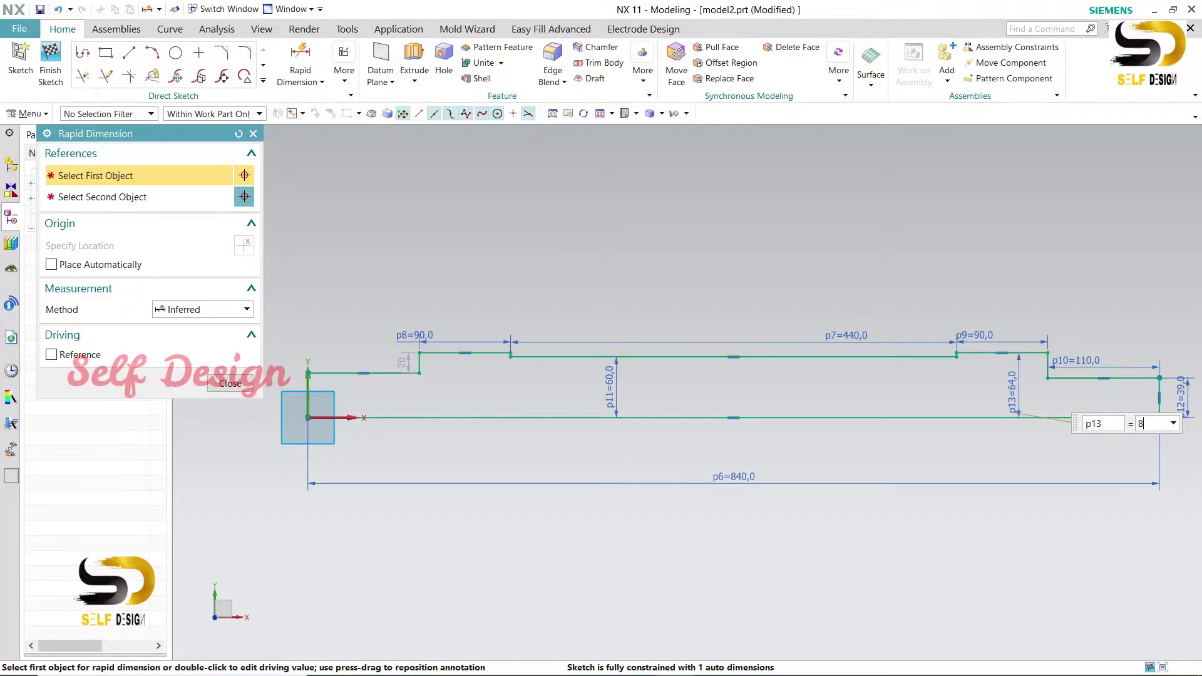
pyautogui.press('Return')
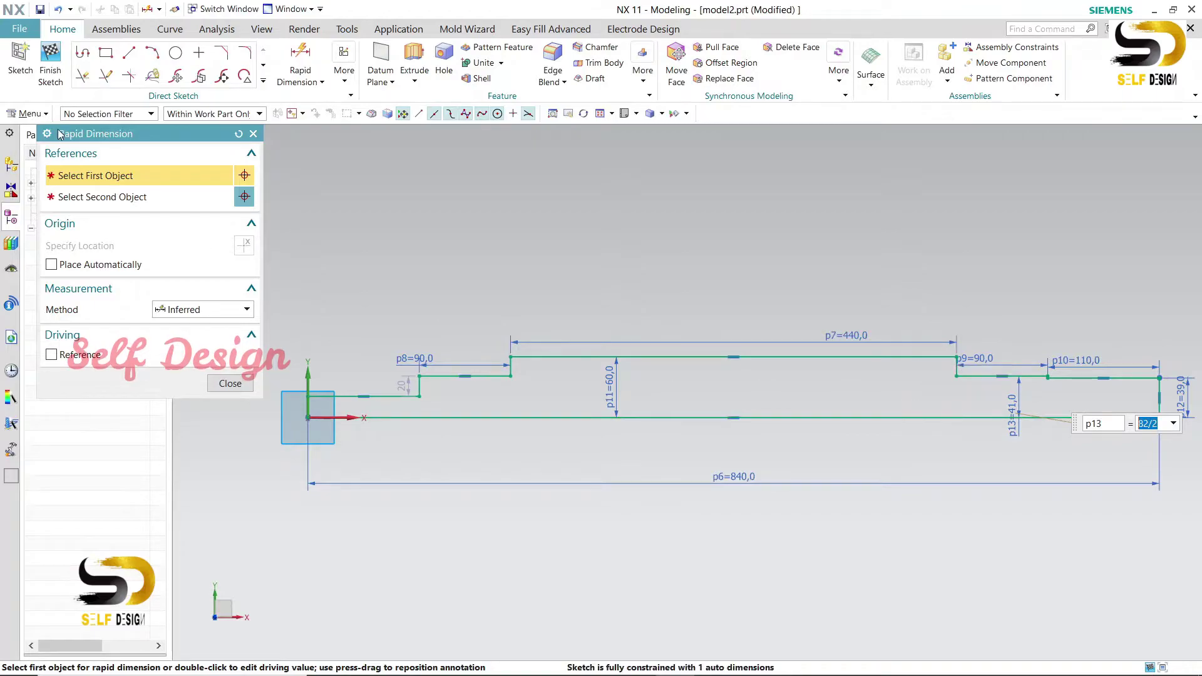
pyautogui.click(253, 134)
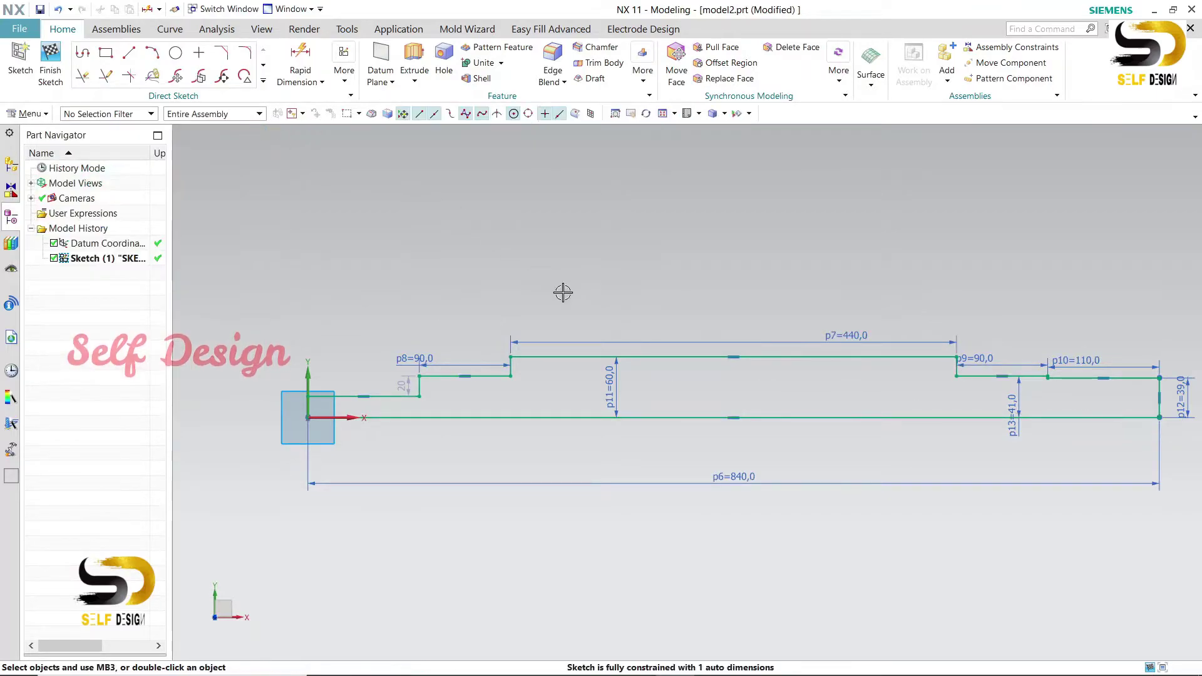
# Align the inner corner points of the left and right 90 mm shoulders horizontally with a constraint.
pyautogui.click(956, 376)
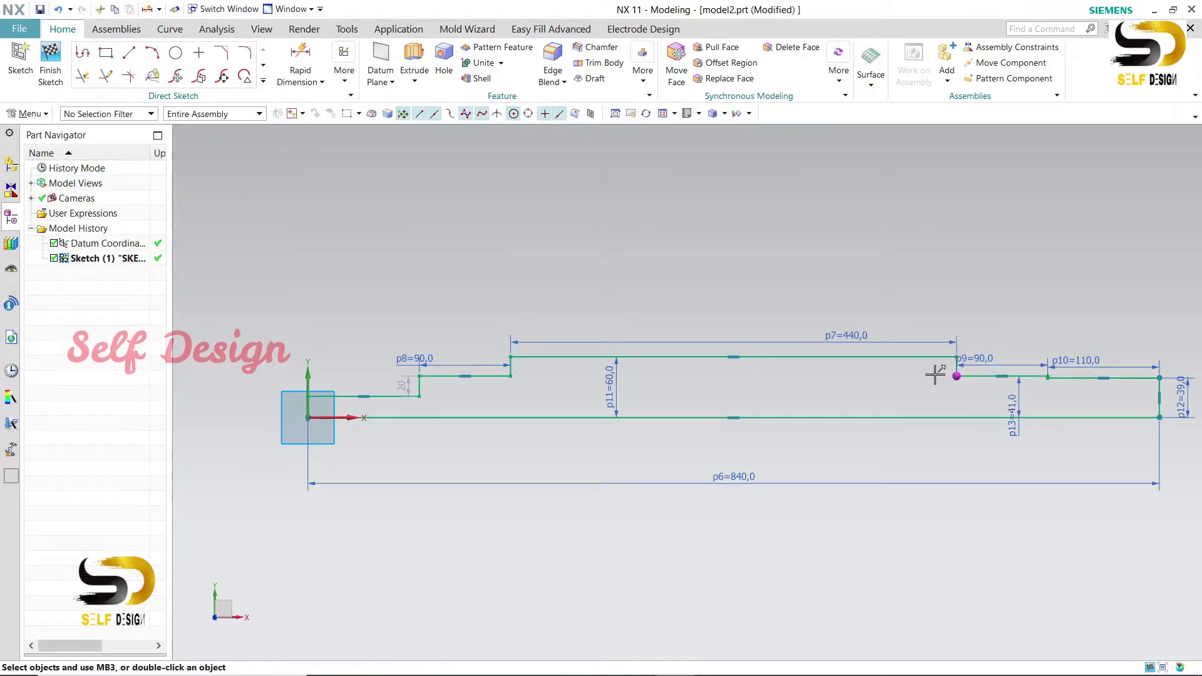
pyautogui.click(510, 376)
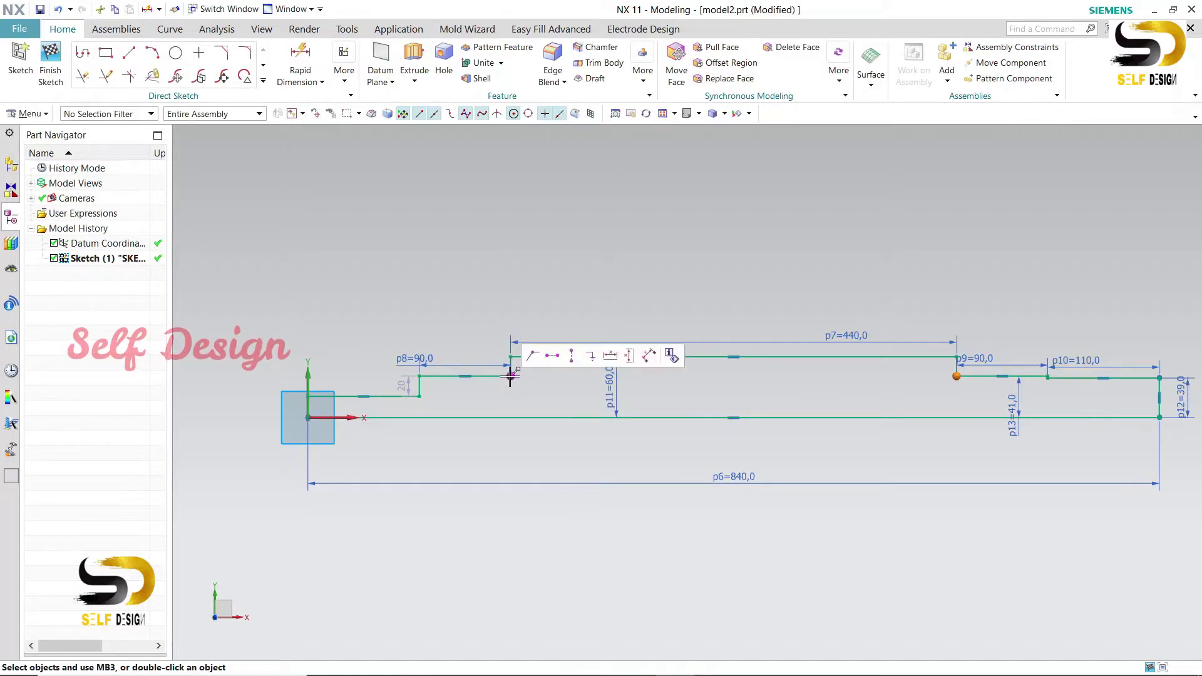
pyautogui.click(551, 358)
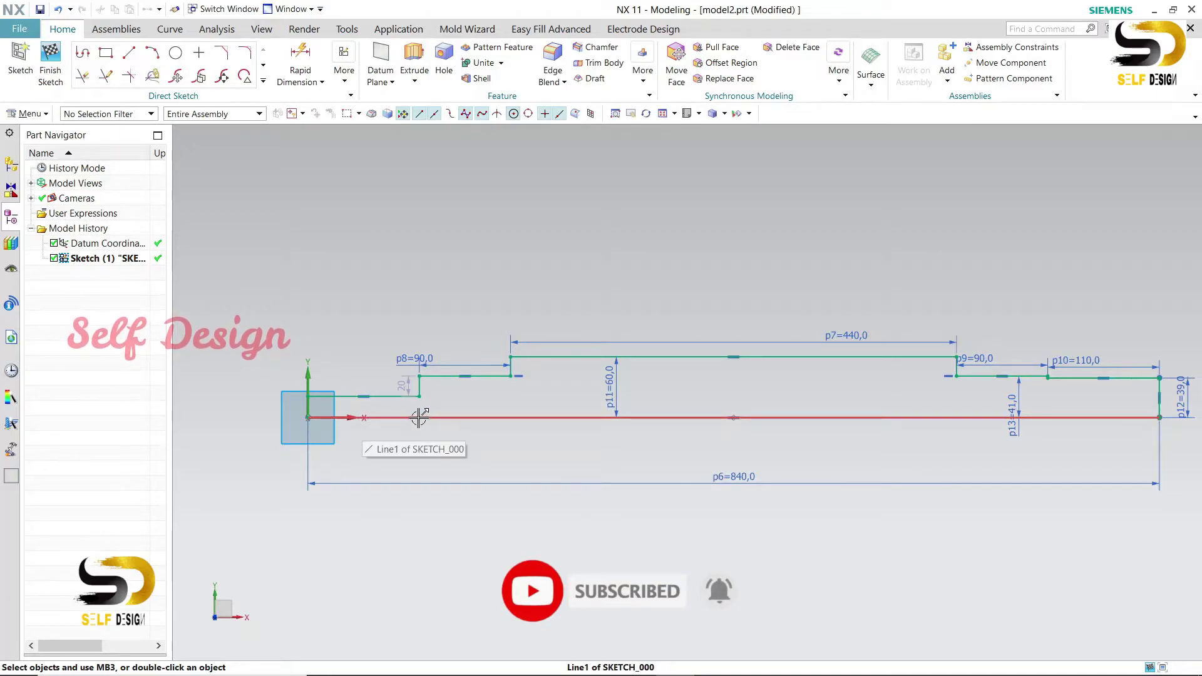
# Dimension the height of the leftmost step above the baseline and set it to 39 mm.
pyautogui.click(300, 55)
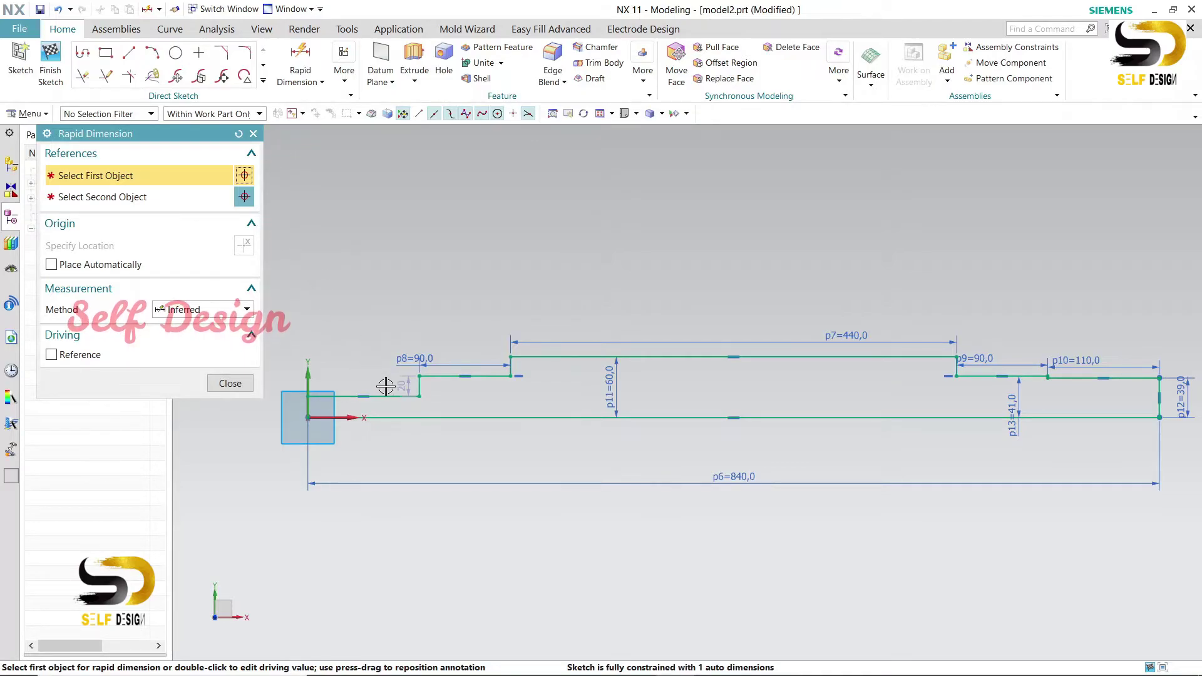
pyautogui.click(389, 415)
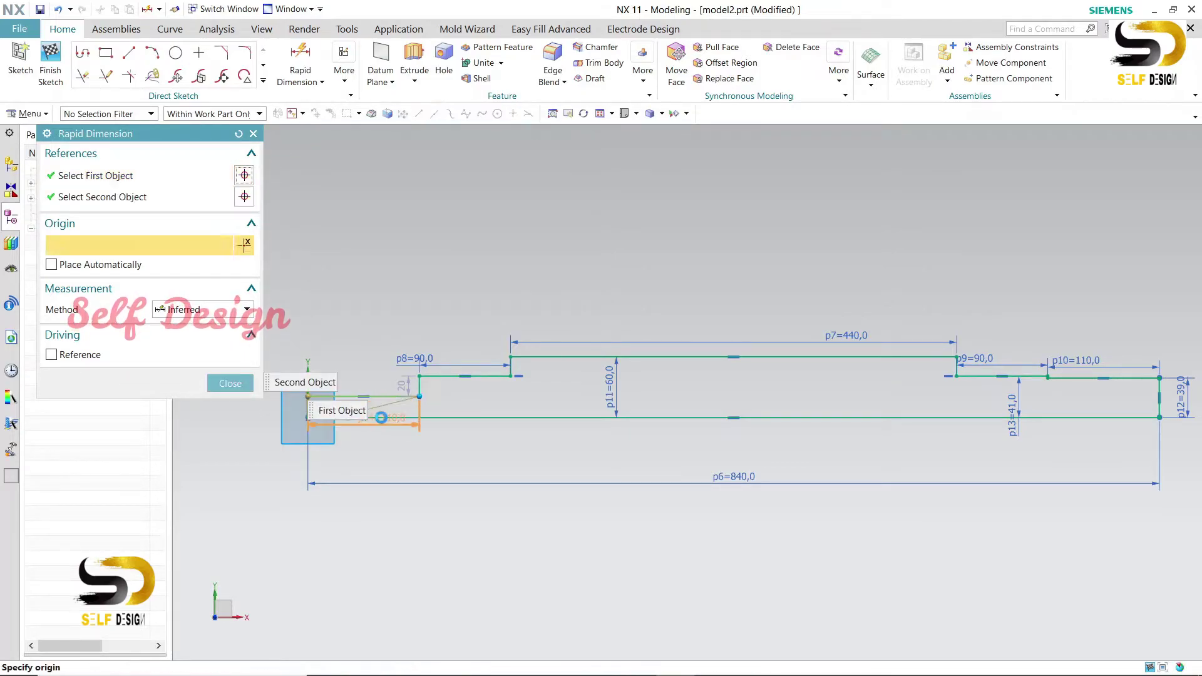
pyautogui.click(322, 414)
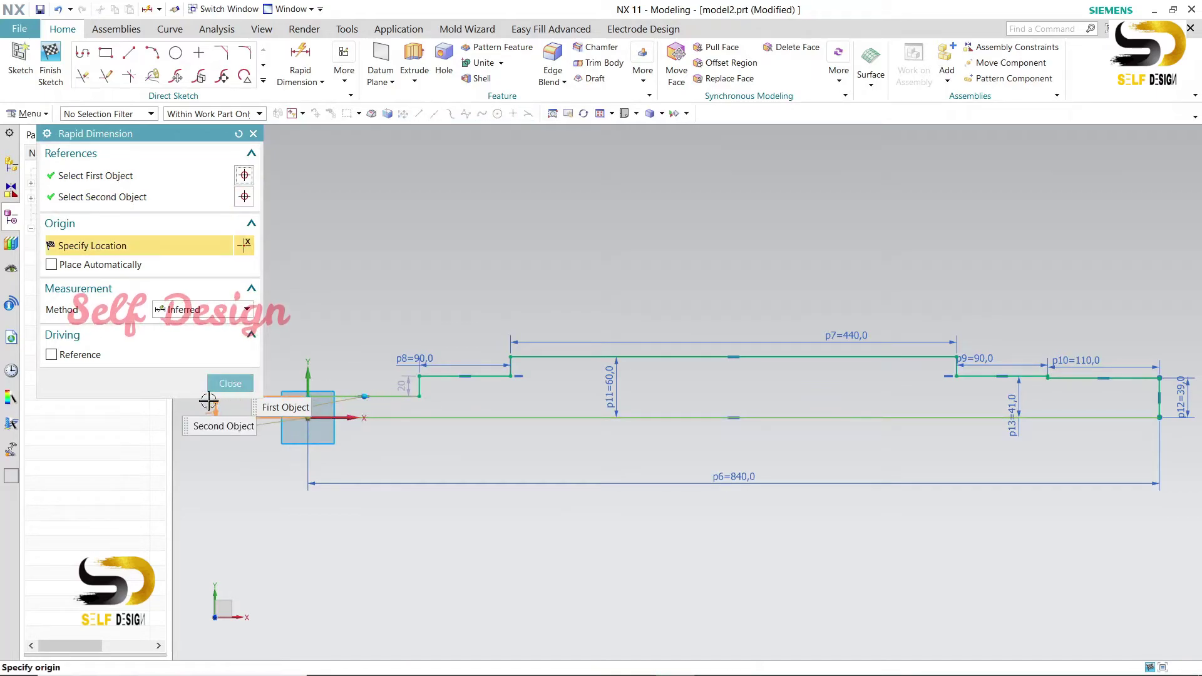
pyautogui.click(321, 410)
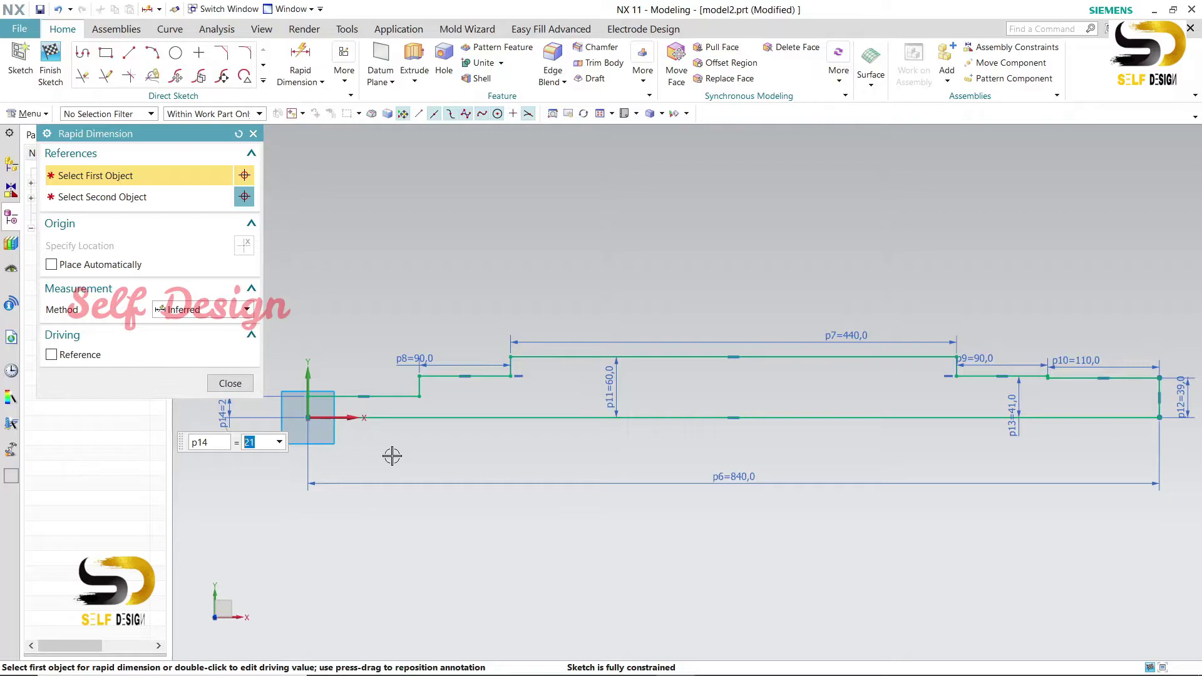
pyautogui.write('39')
pyautogui.press('Return')
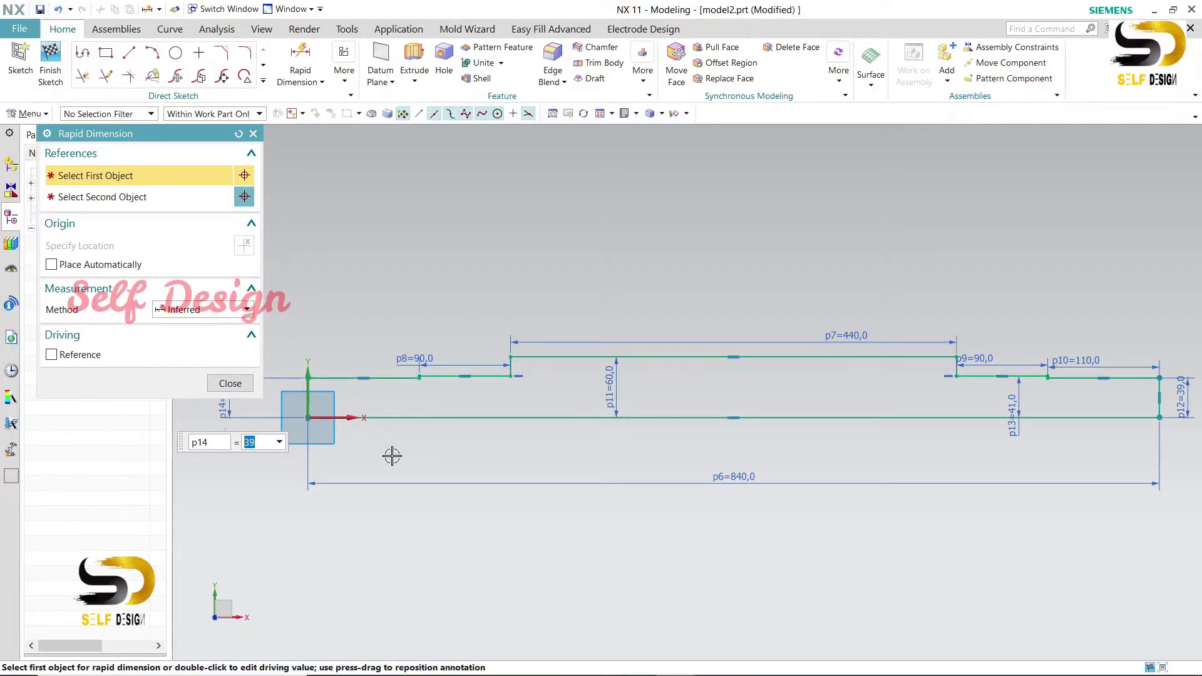
pyautogui.click(230, 383)
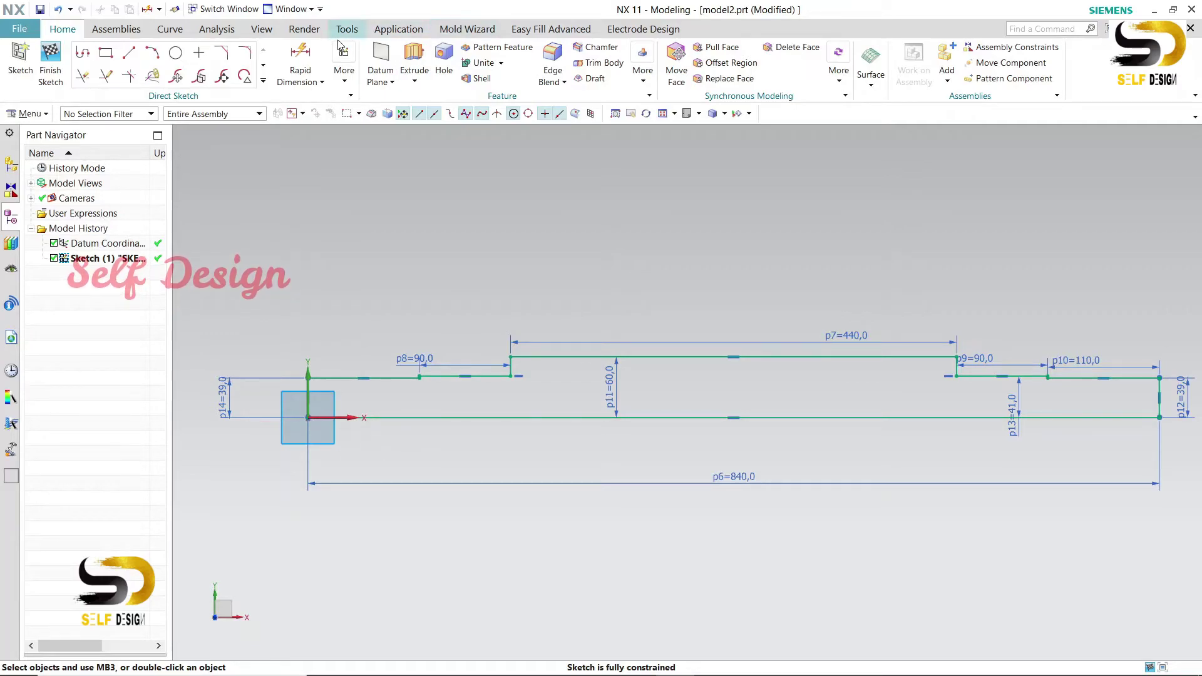
# Chamfer the upper outer corners at the profile's right and left ends with a symmetric 10 mm distance.
pyautogui.click(221, 52)
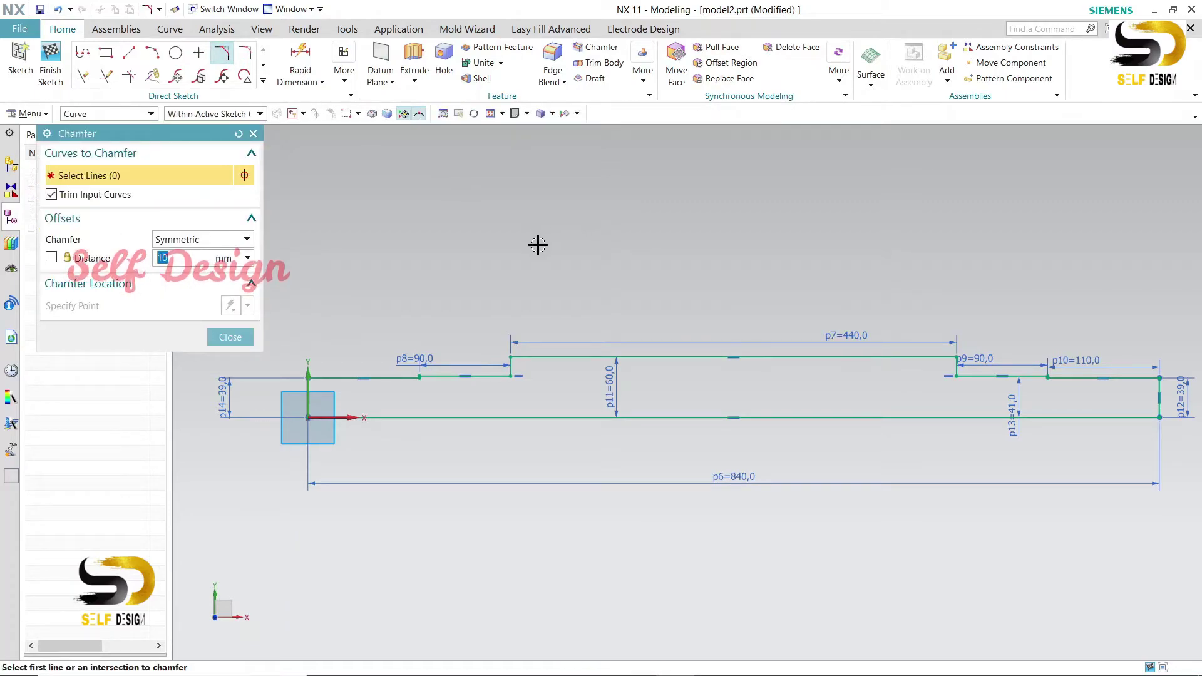
pyautogui.press('Return')
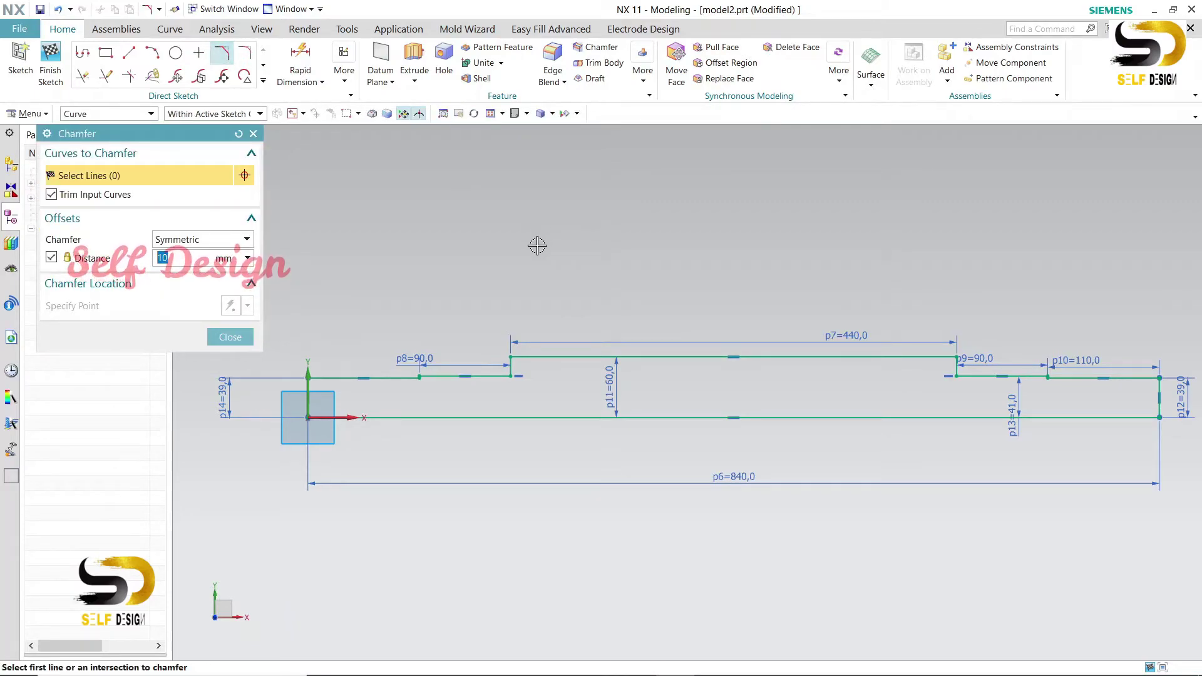
pyautogui.click(1147, 378)
pyautogui.click(1159, 400)
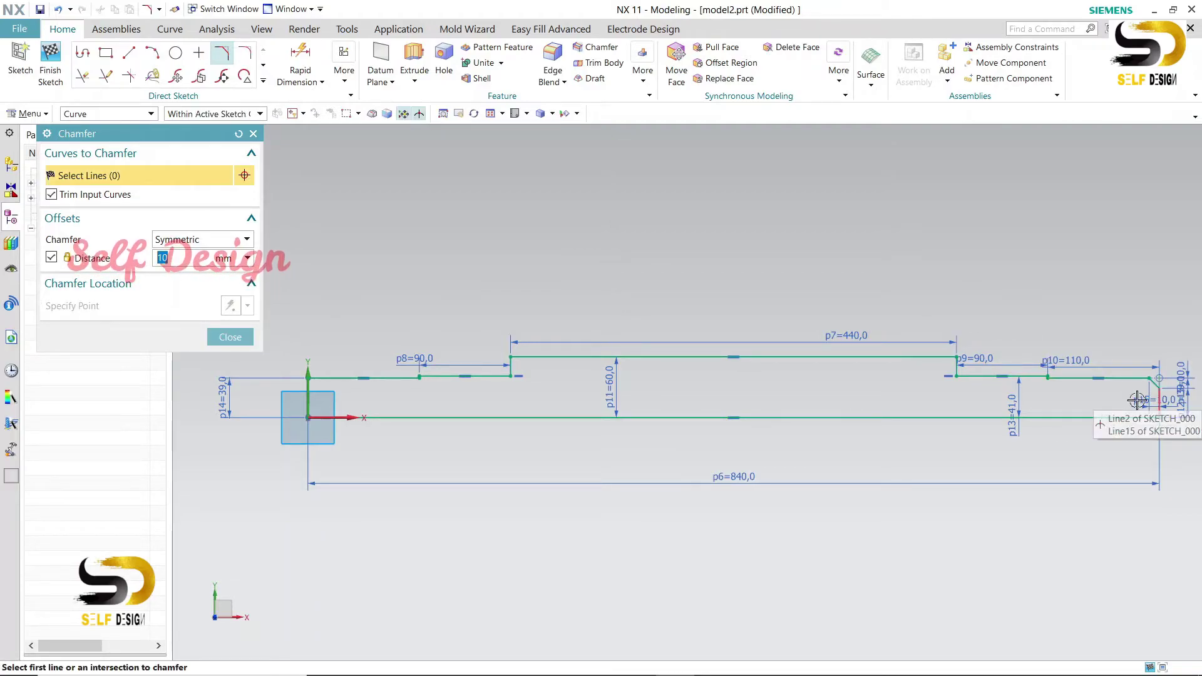
pyautogui.click(316, 378)
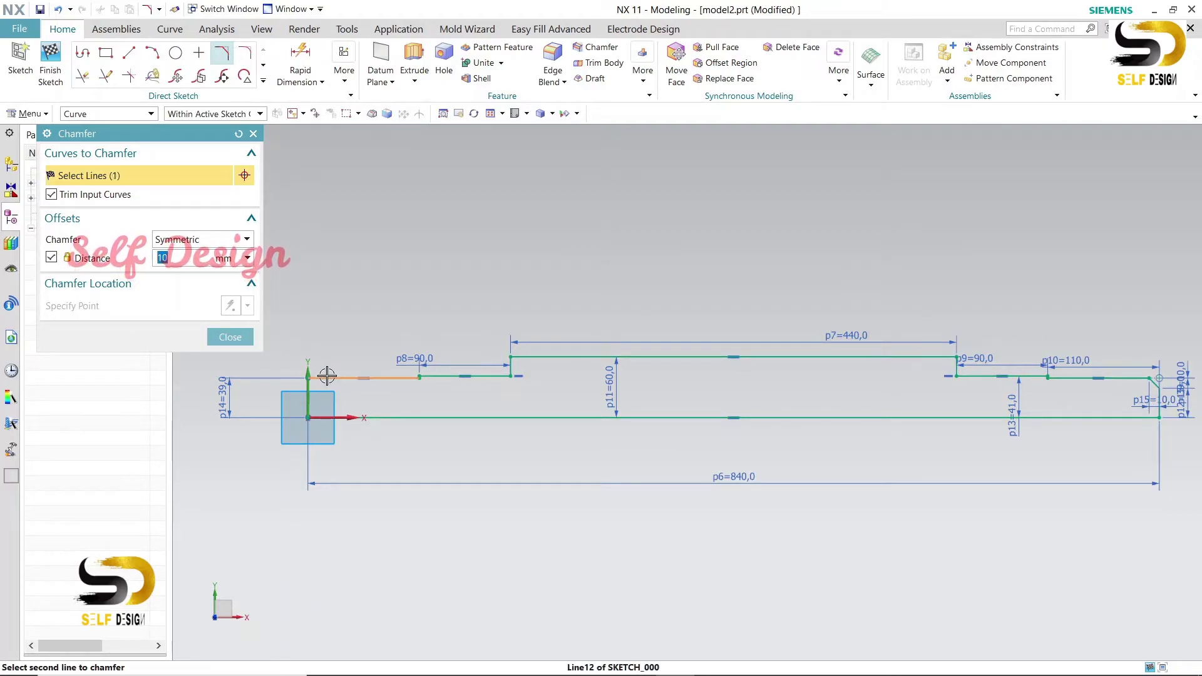
pyautogui.click(313, 391)
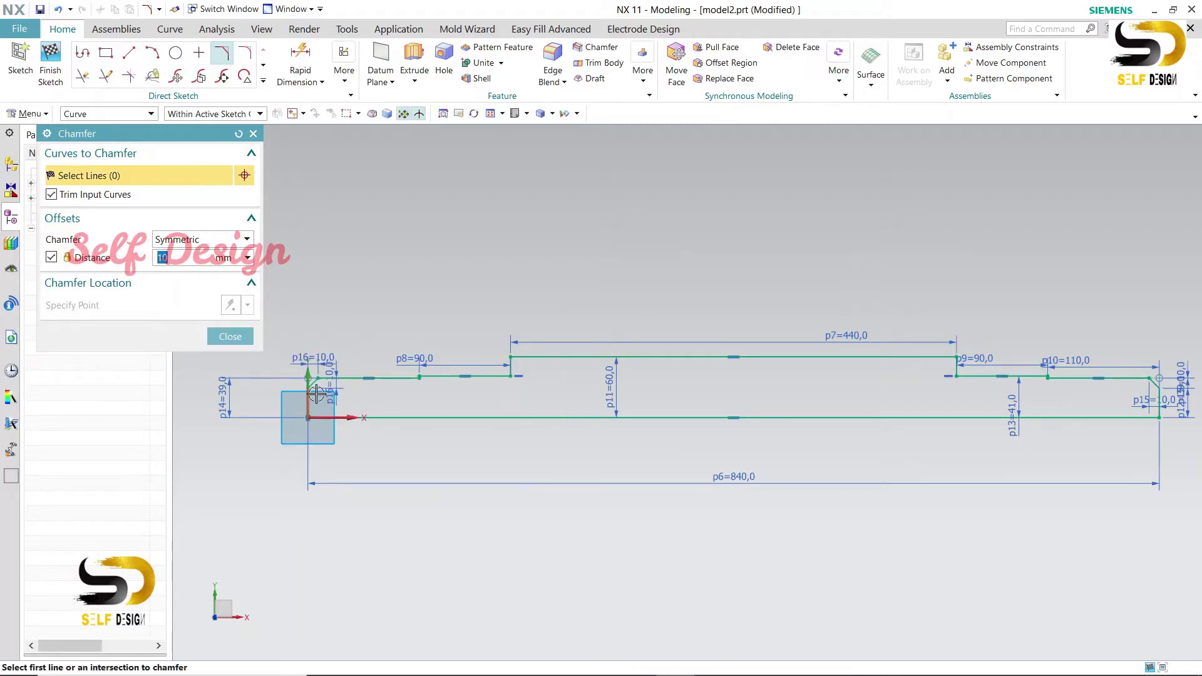
pyautogui.click(228, 337)
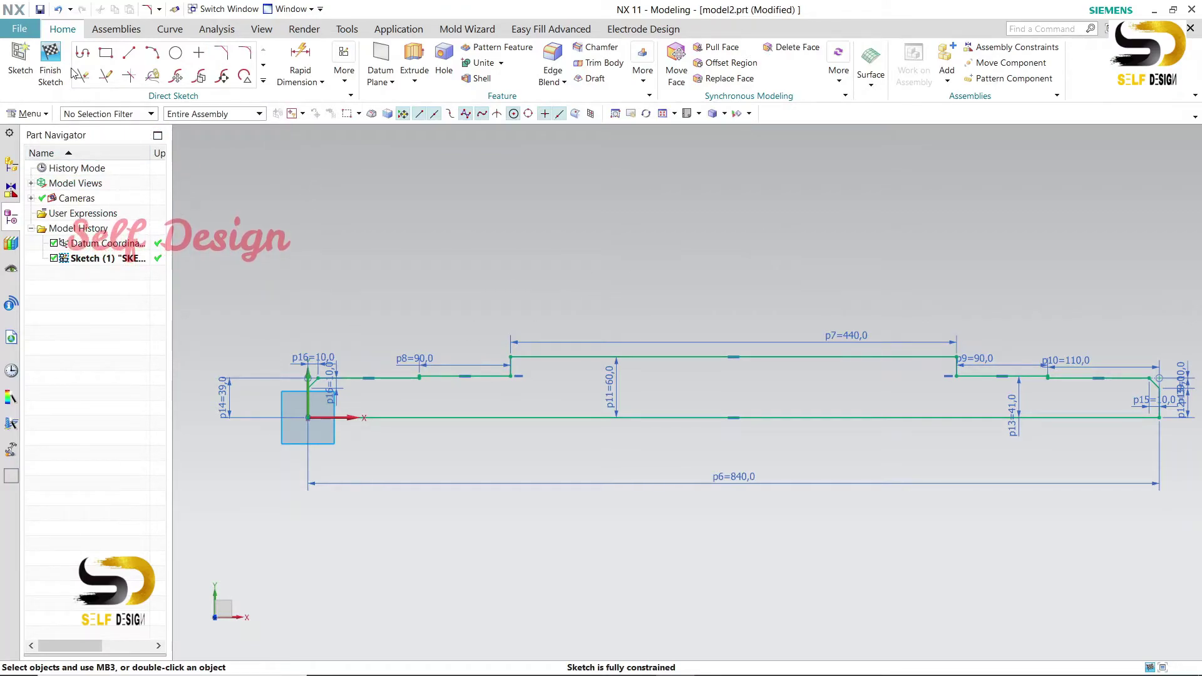
# Revolve the stepped profile from 0 to 360 degrees about the horizontal X direction through the baseline's right endpoint.
pyautogui.click(414, 81)
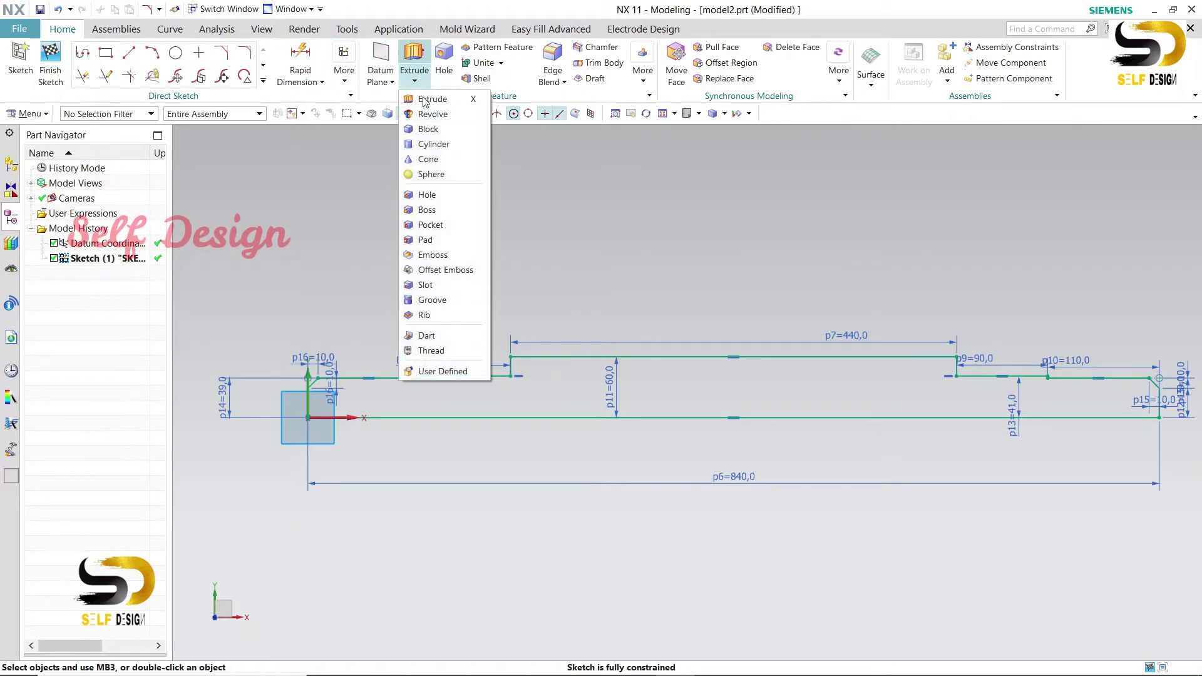
pyautogui.click(436, 114)
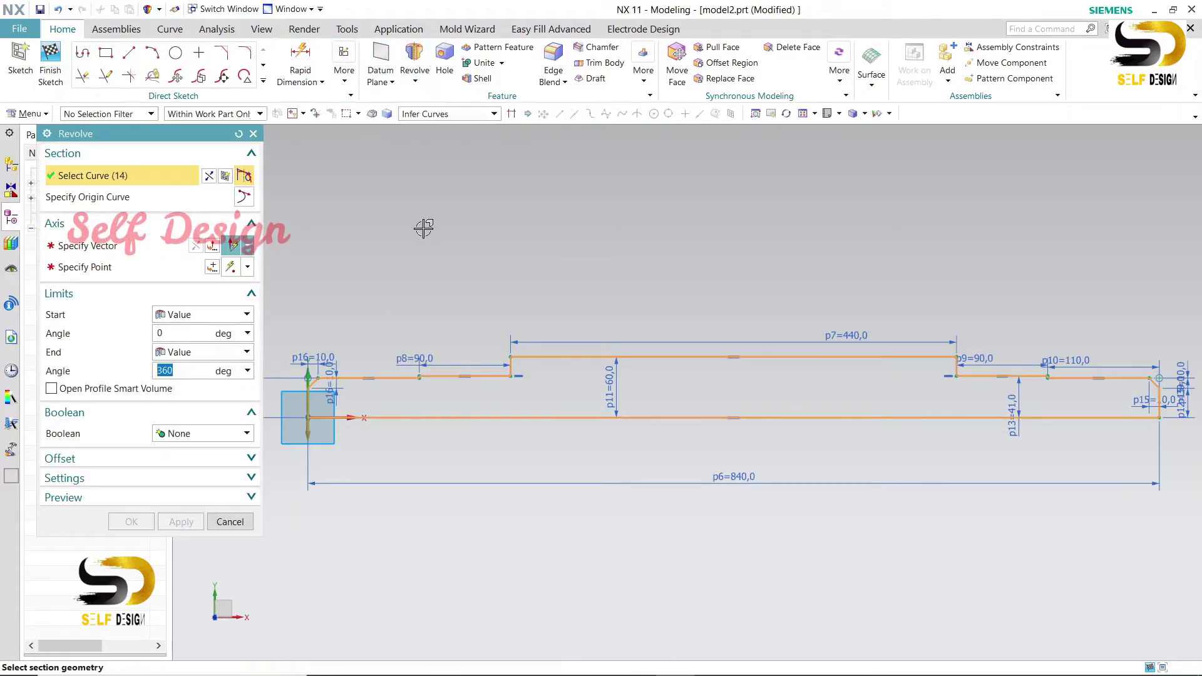
pyautogui.click(83, 244)
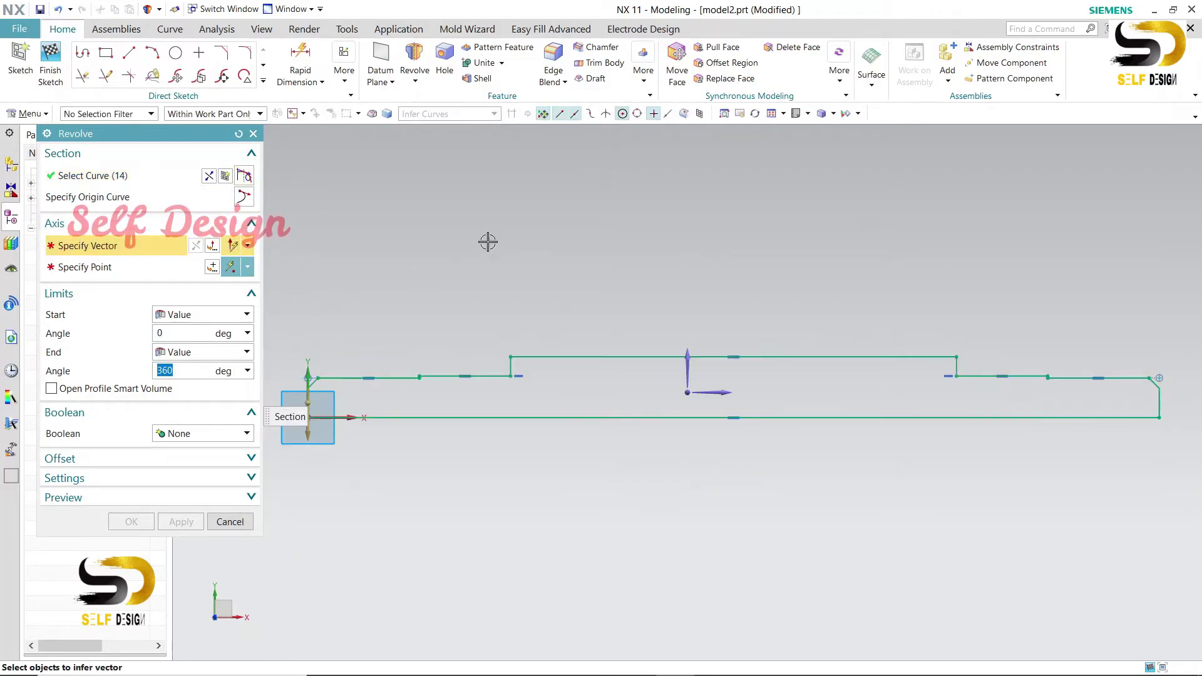
pyautogui.click(721, 394)
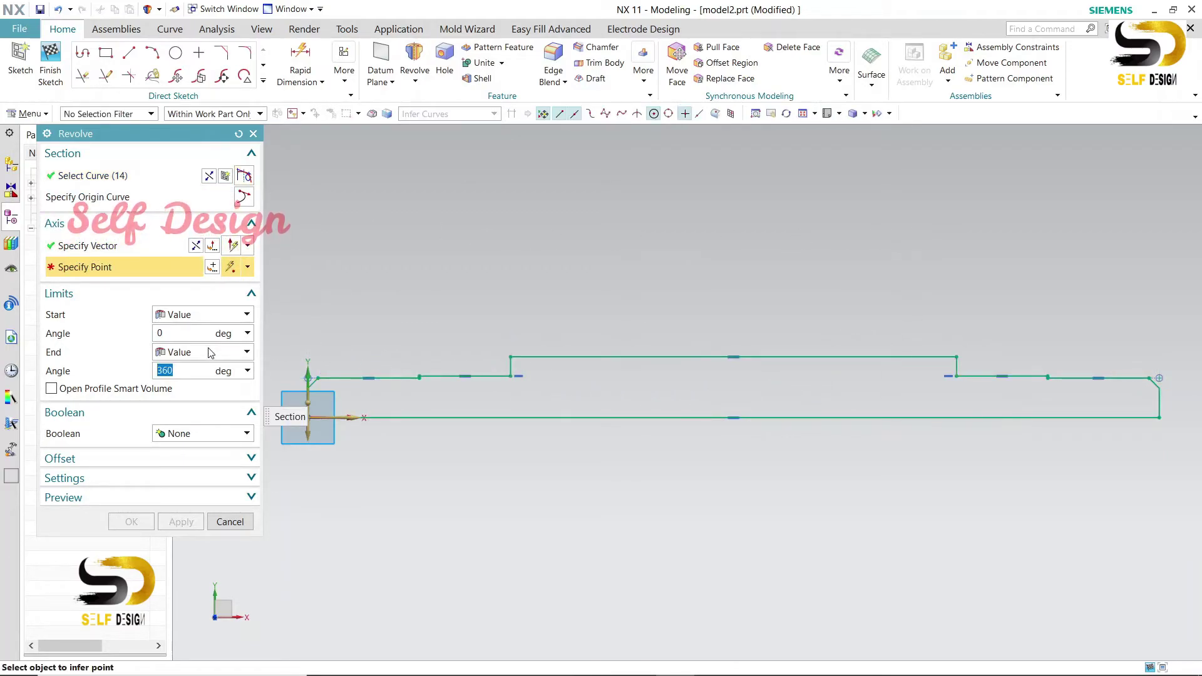
pyautogui.click(1158, 417)
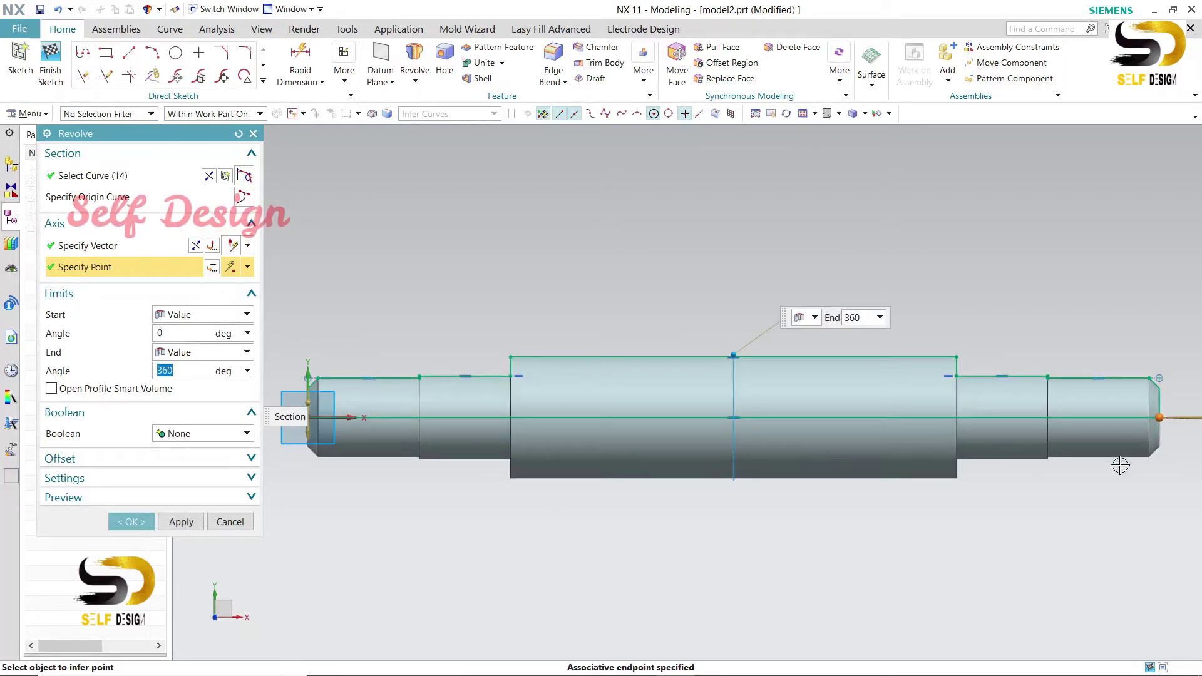
pyautogui.click(131, 523)
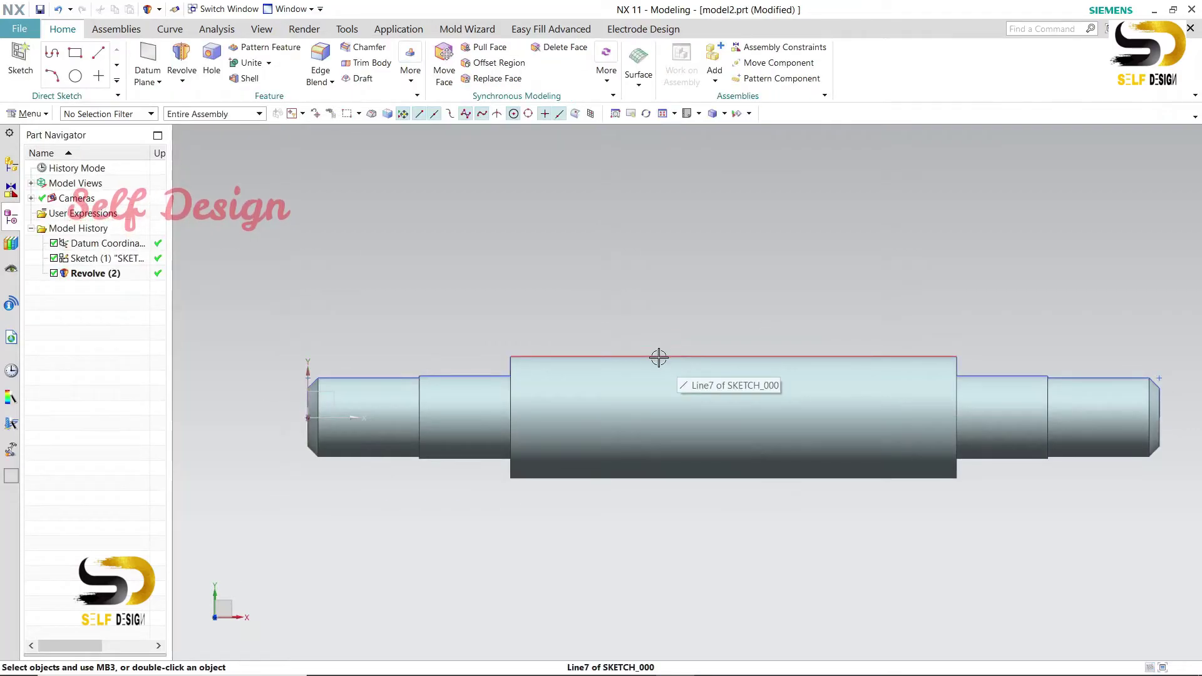
# Create a sketch on the flat end face of the shaft at the end opposite the datum origin.
pyautogui.click(698, 114)
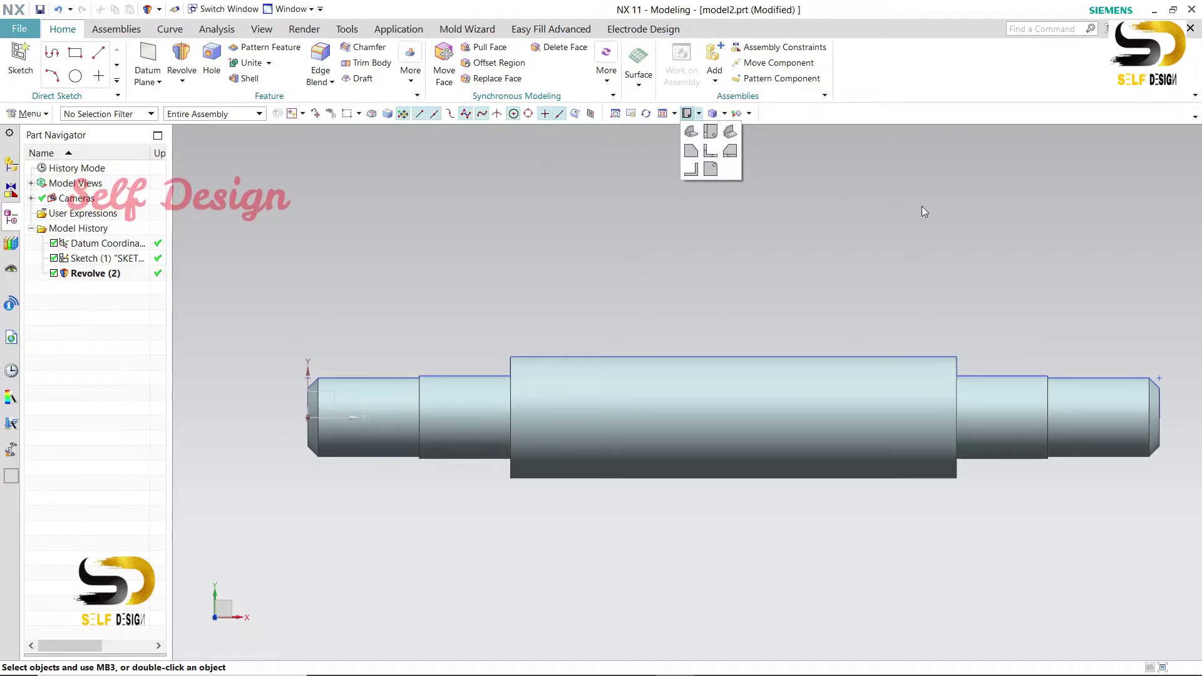
pyautogui.click(691, 131)
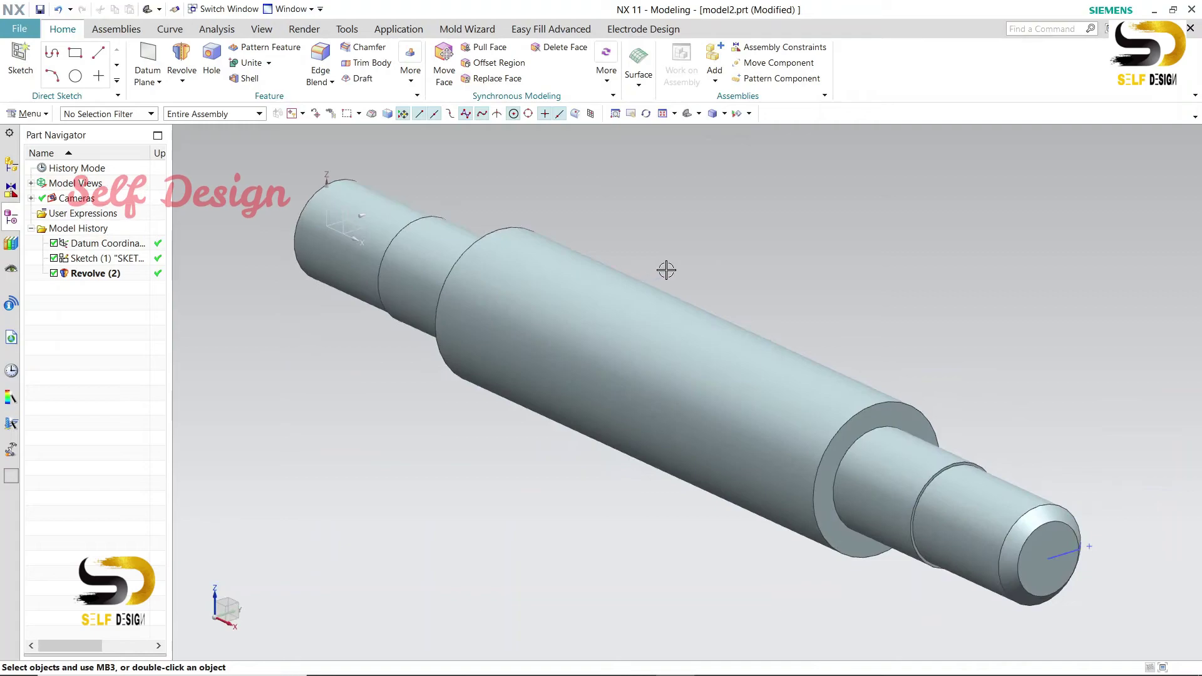
pyautogui.scroll(2, 688, 269)
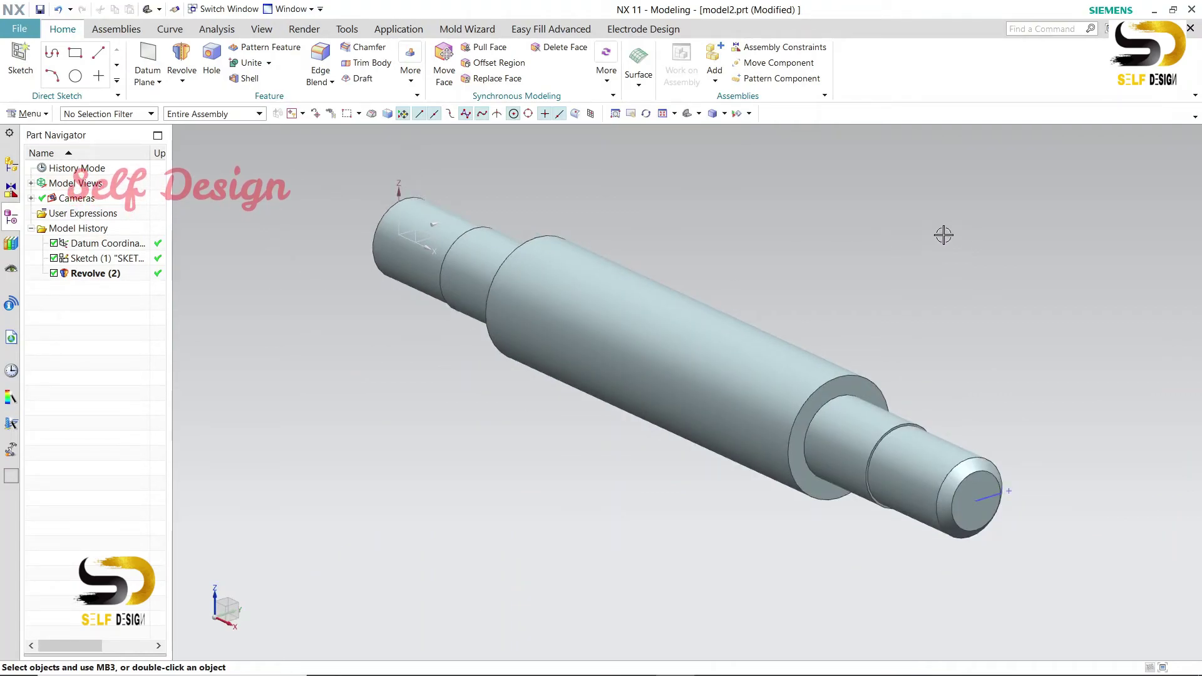
pyautogui.click(75, 76)
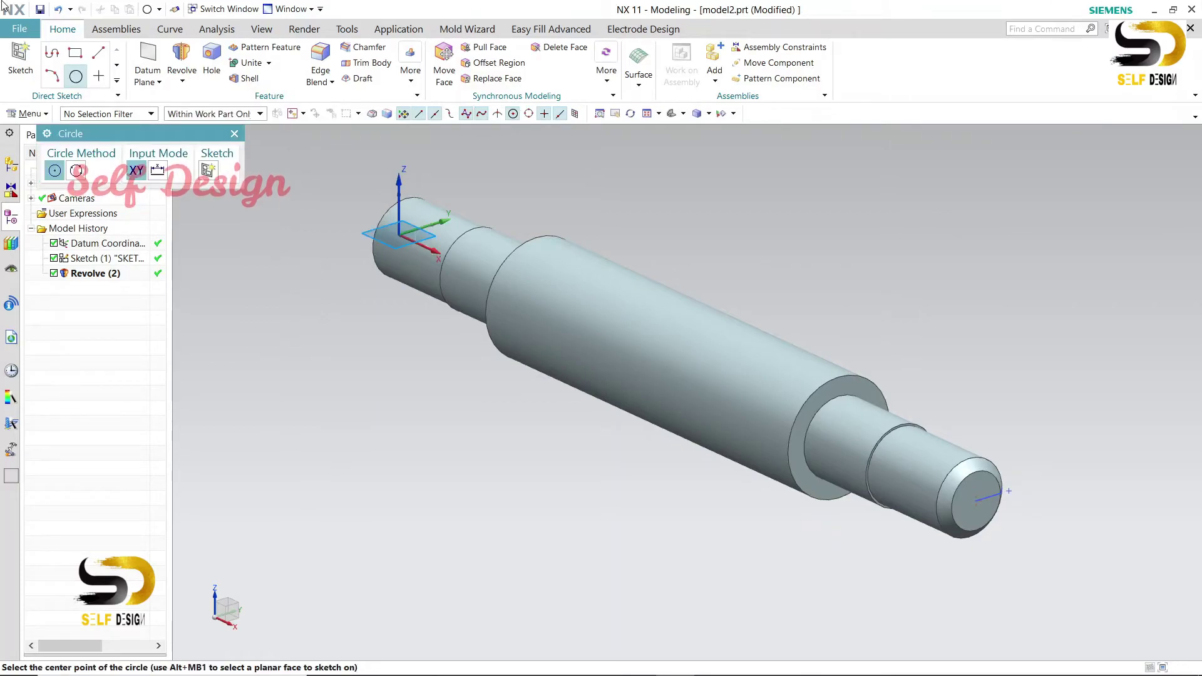
pyautogui.click(20, 59)
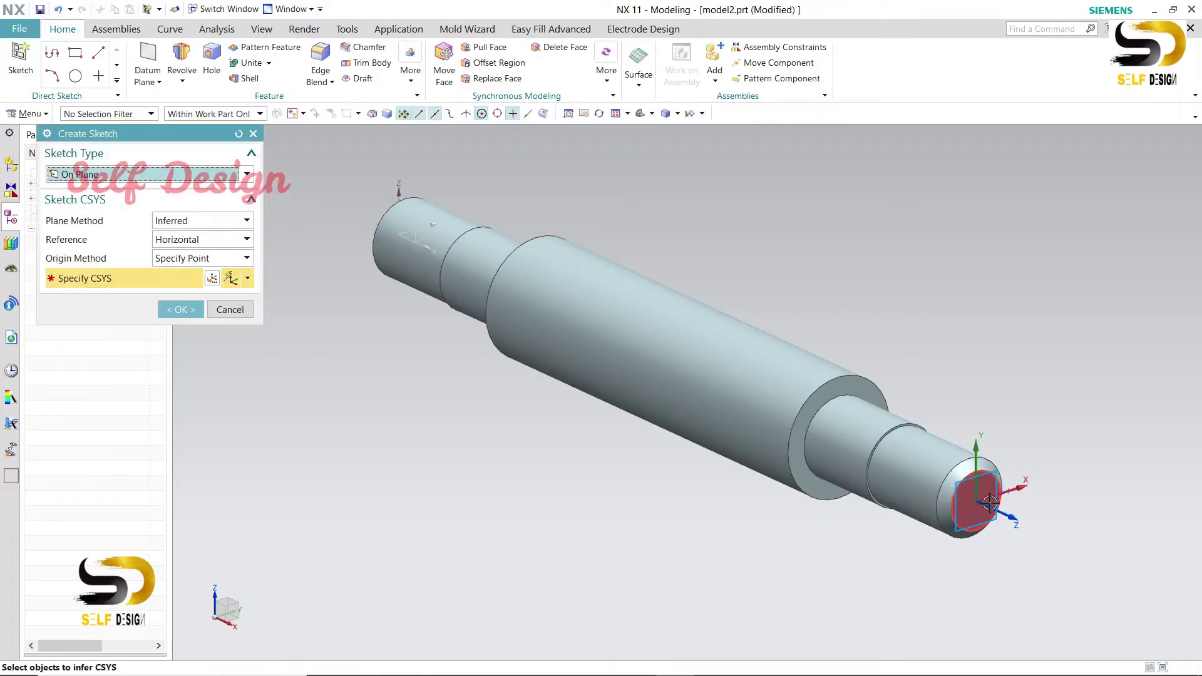
pyautogui.click(970, 500)
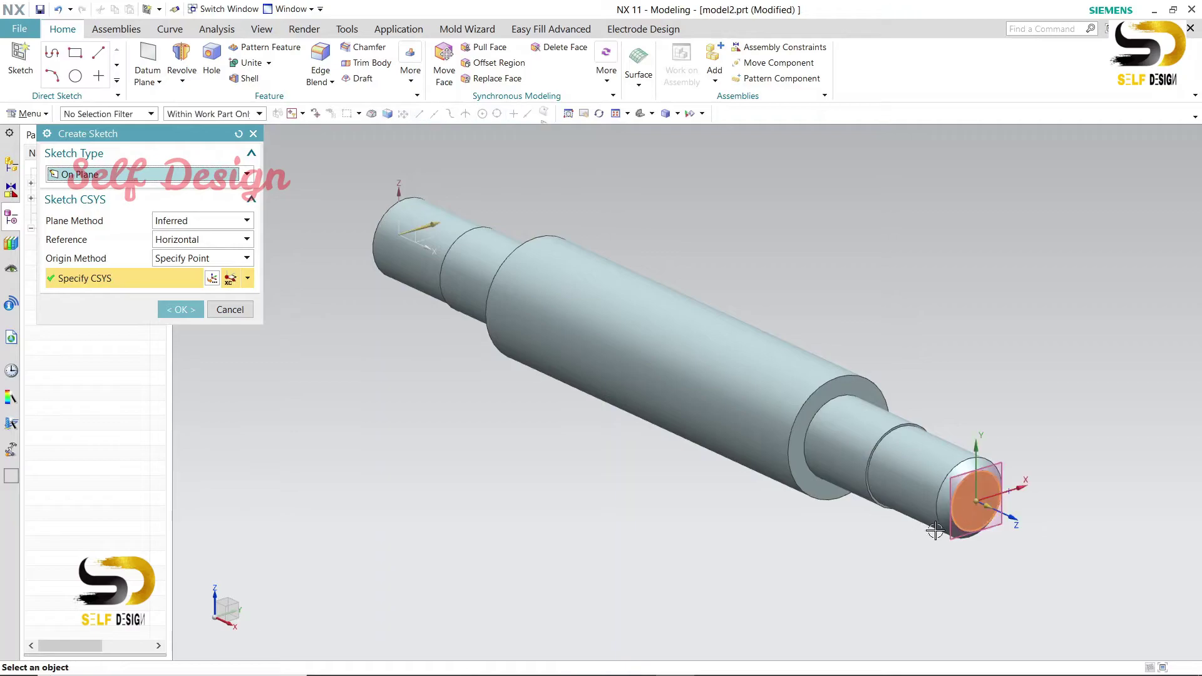
pyautogui.click(174, 311)
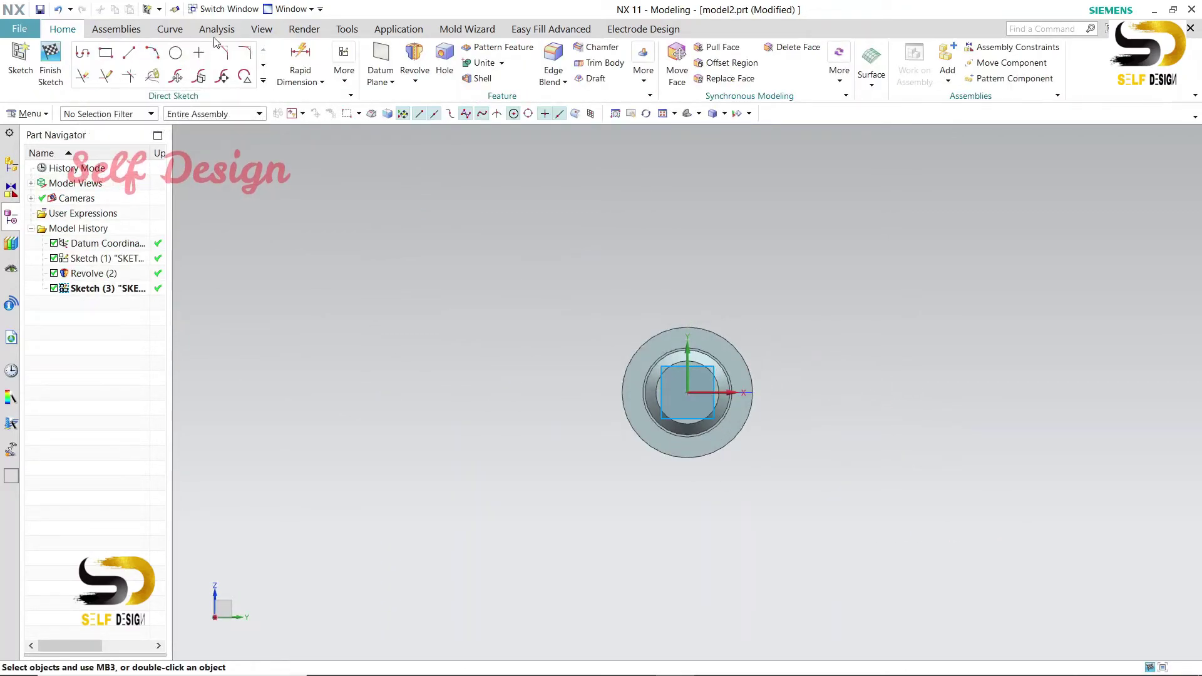
# Draw a 7.5 mm diameter circle centred on the sketch origin of the shaft's end face.
pyautogui.click(176, 53)
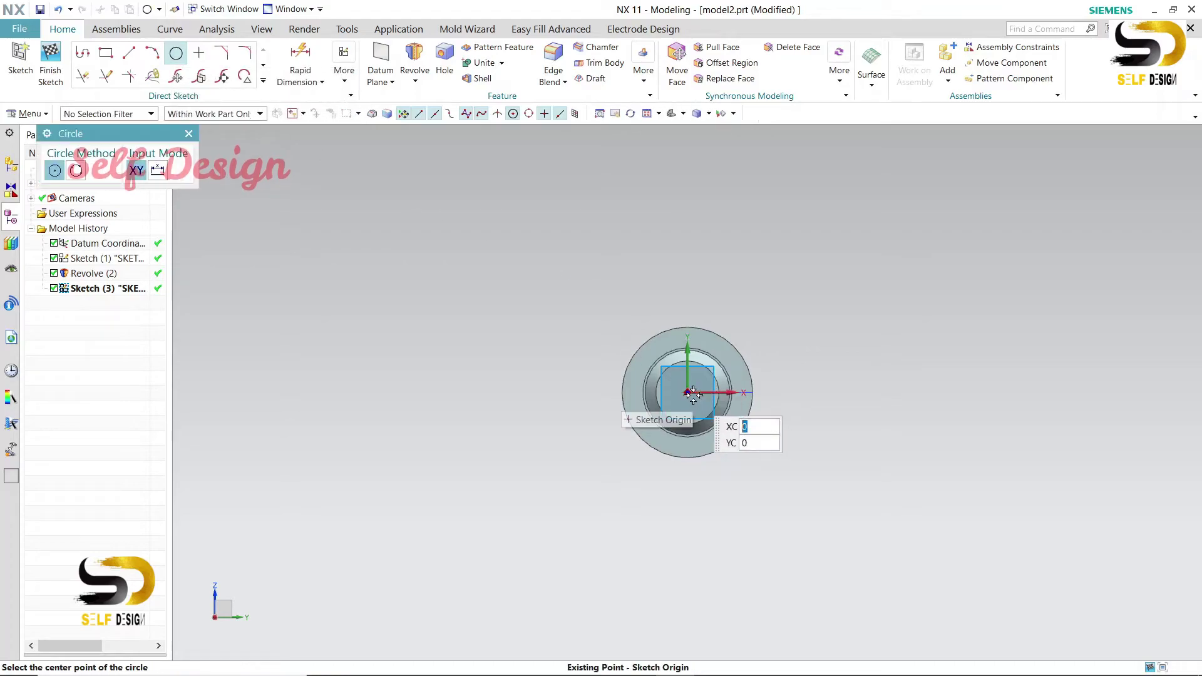
pyautogui.click(686, 392)
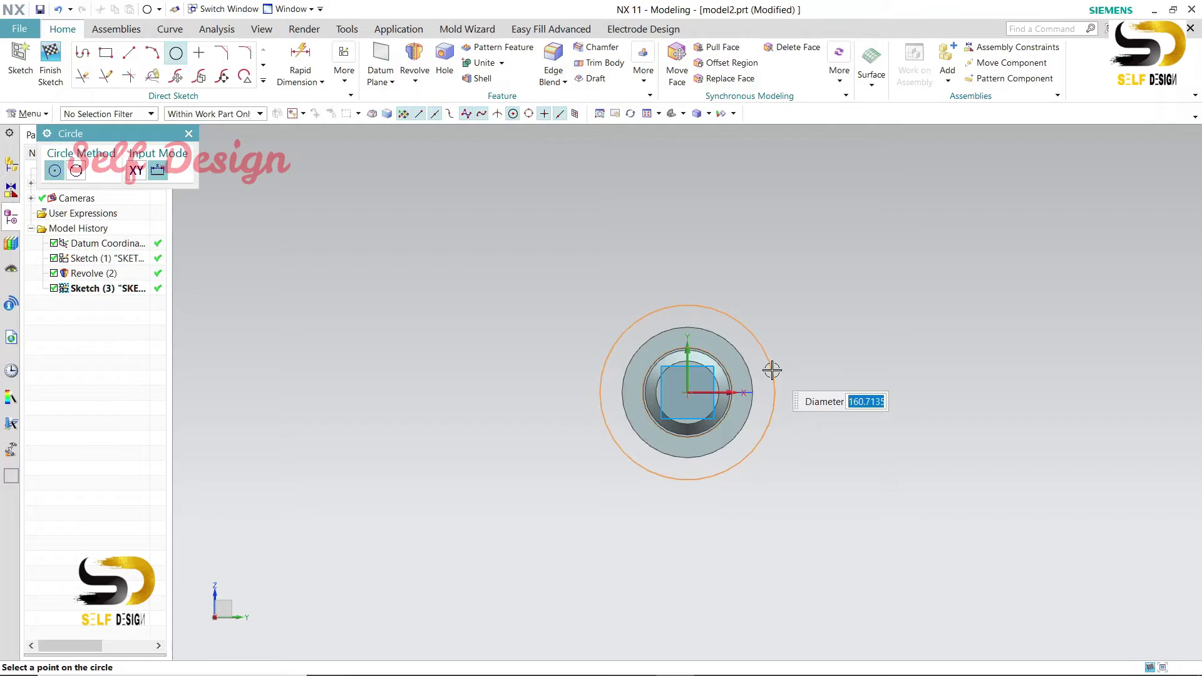
pyautogui.write('7.50')
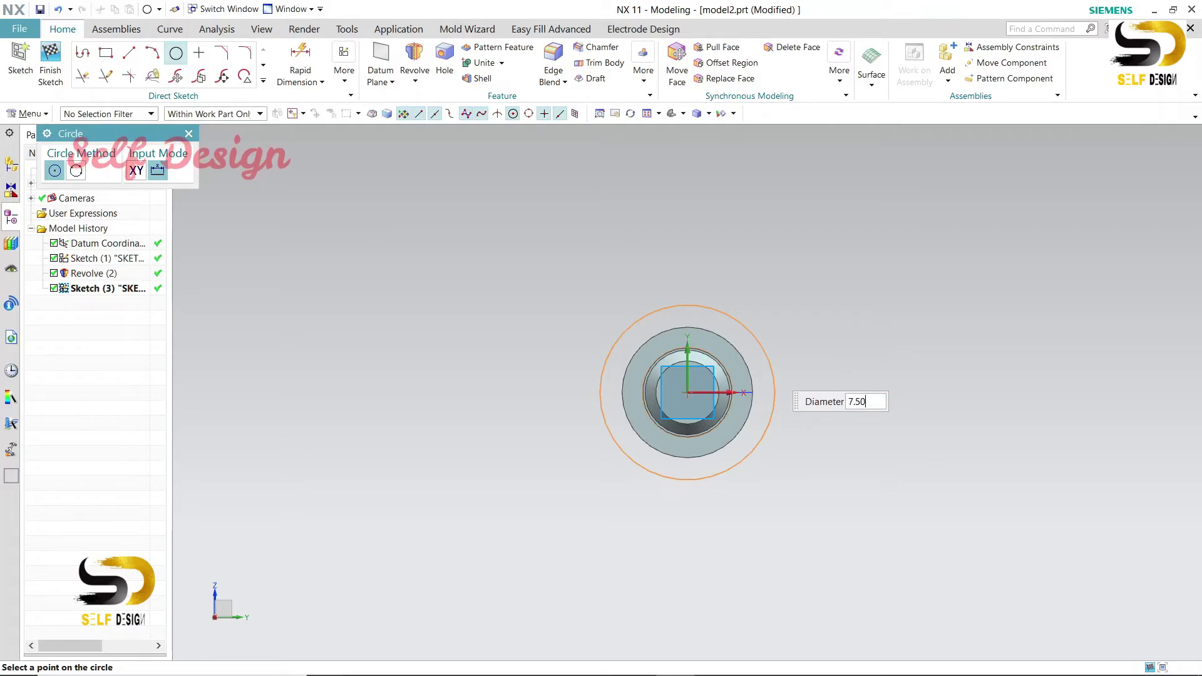
pyautogui.press('Return')
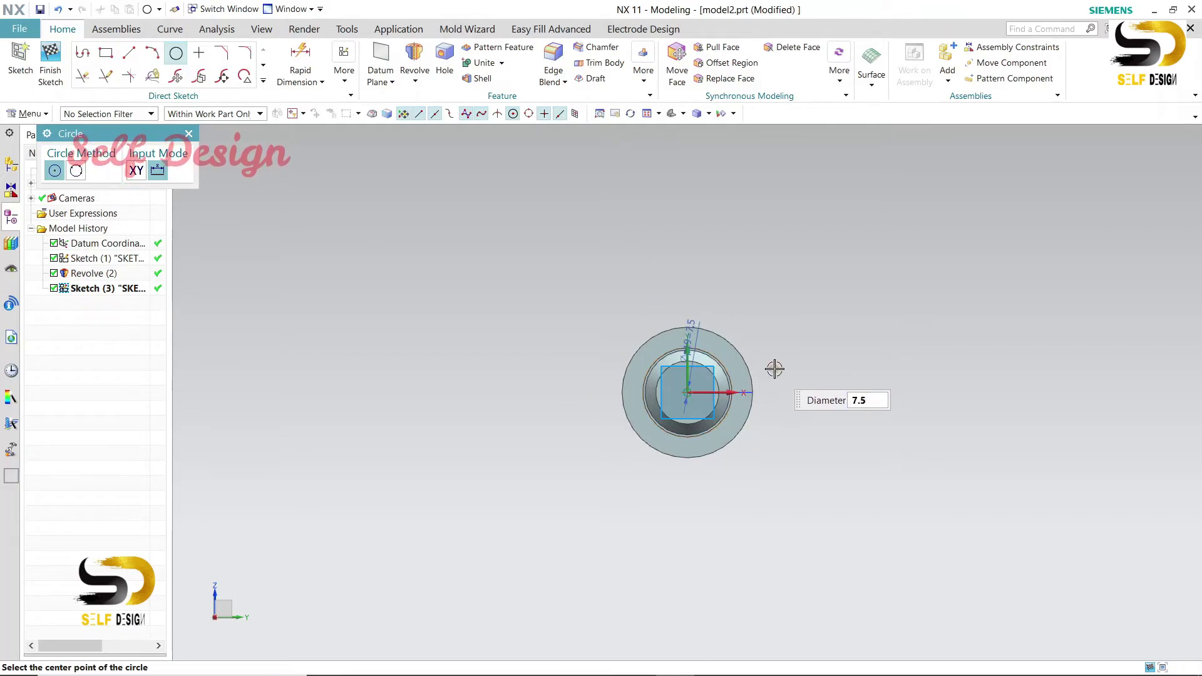
# Start a subtracting extrusion of the small end-face circle and reverse its direction into the shaft.
pyautogui.click(415, 81)
pyautogui.click(434, 101)
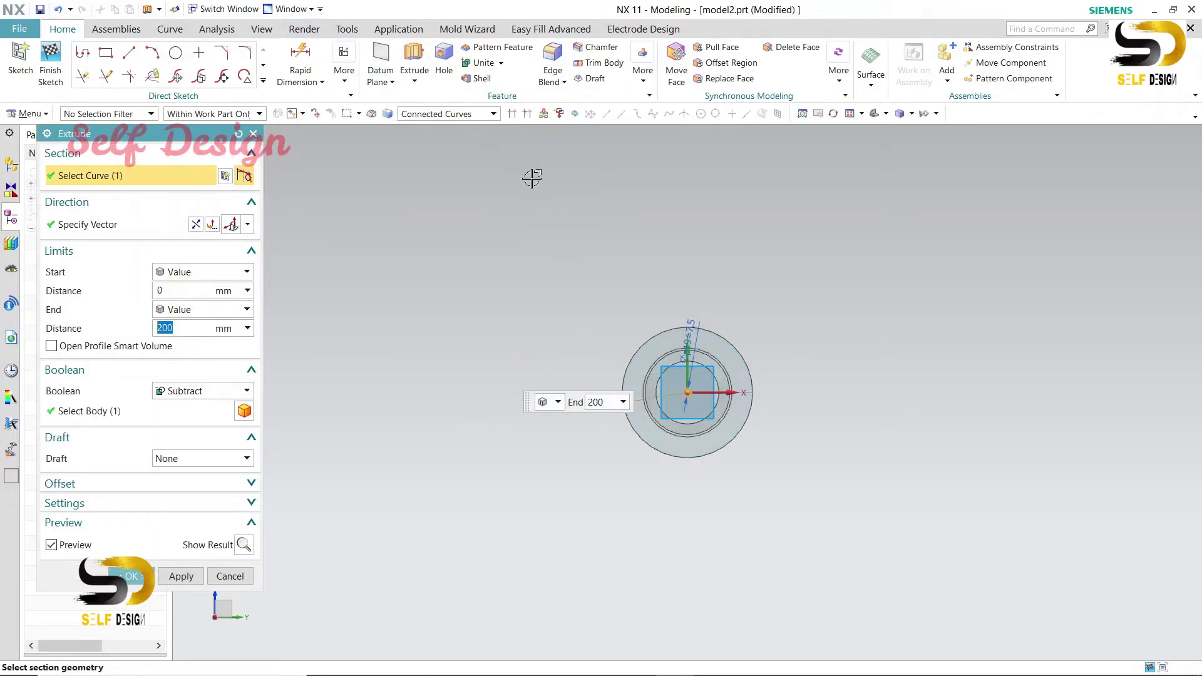
pyautogui.click(871, 115)
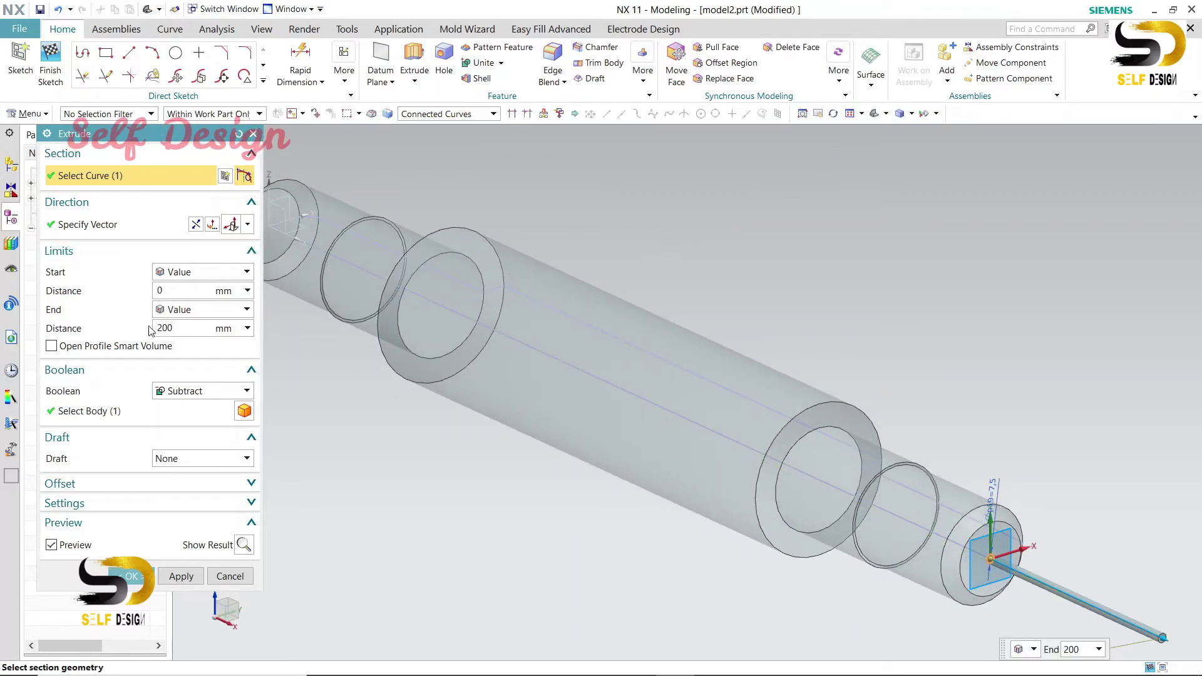
pyautogui.click(196, 224)
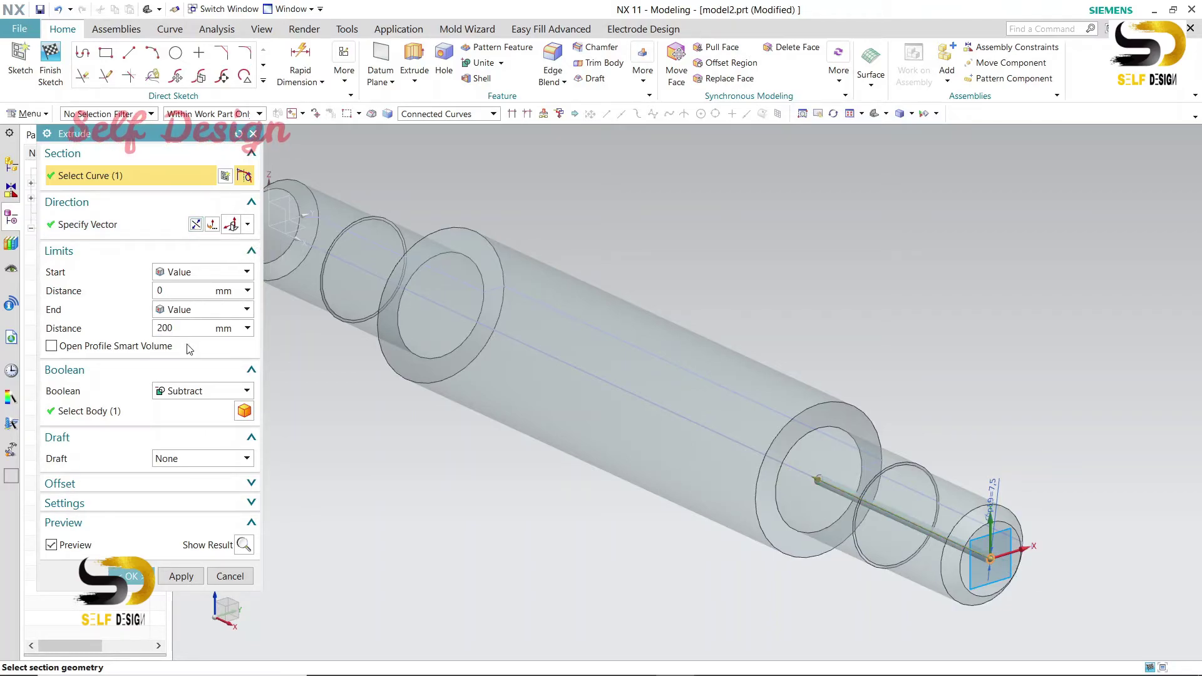
# Set the cut's start limit to Through All and its end distance to 1095 mm, and complete the bore along the shaft.
pyautogui.click(203, 277)
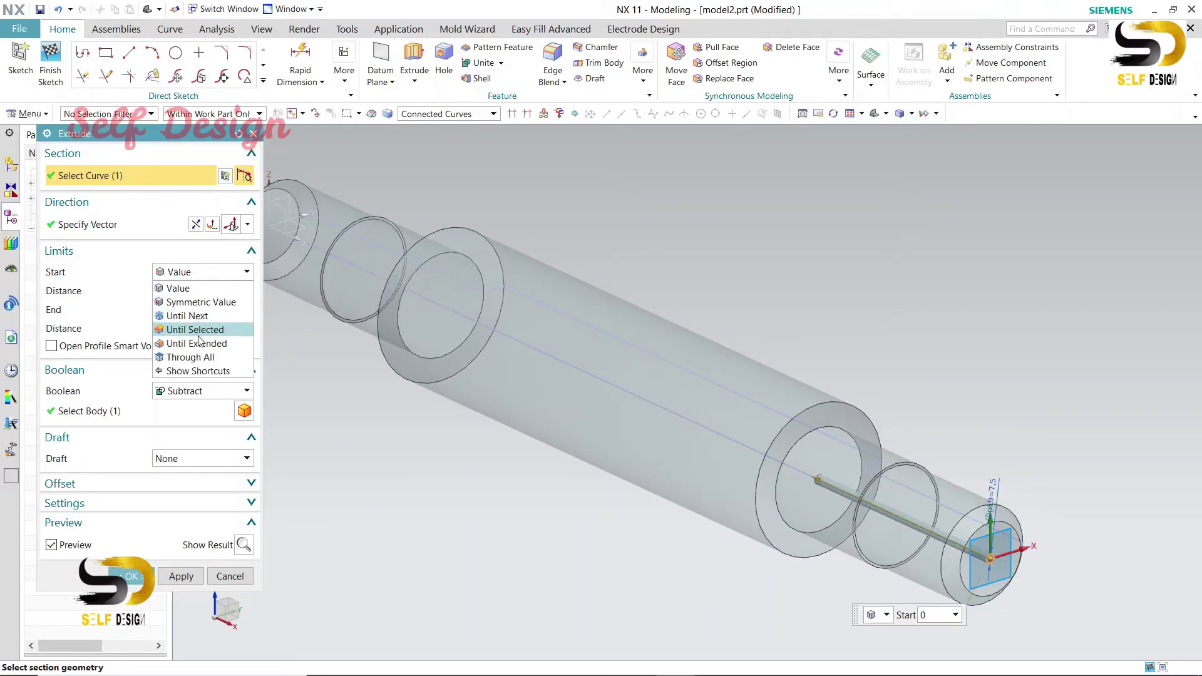
pyautogui.click(205, 357)
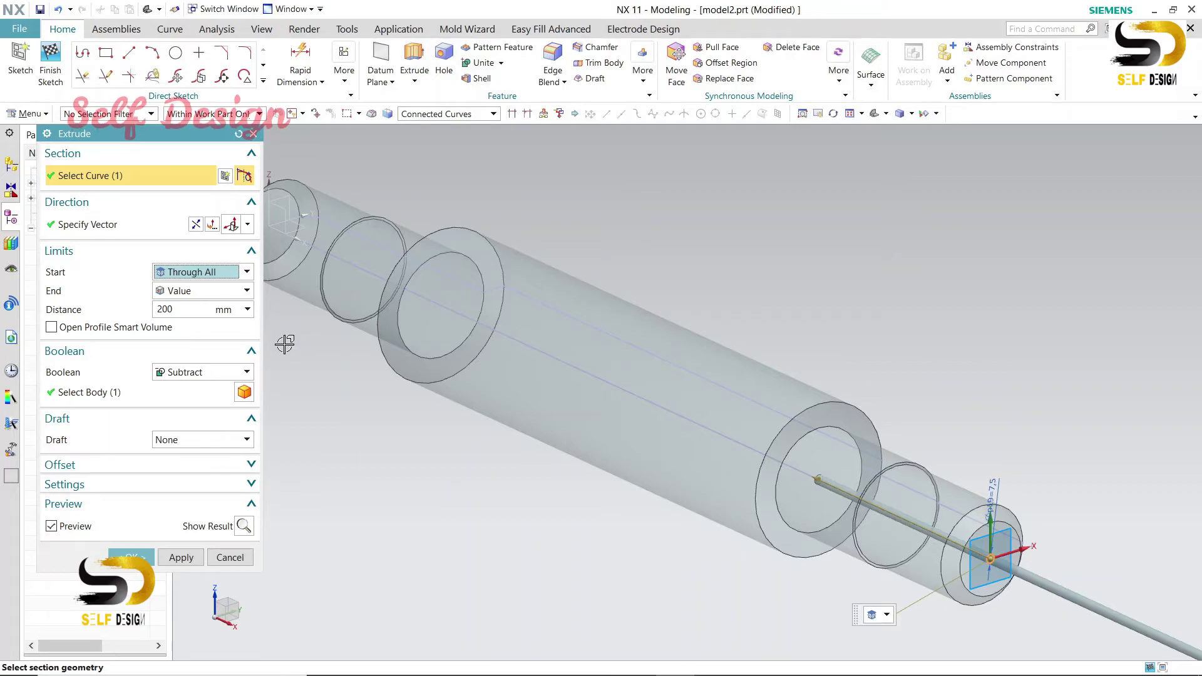
pyautogui.moveTo(805, 482); pyautogui.dragTo(196, 268)
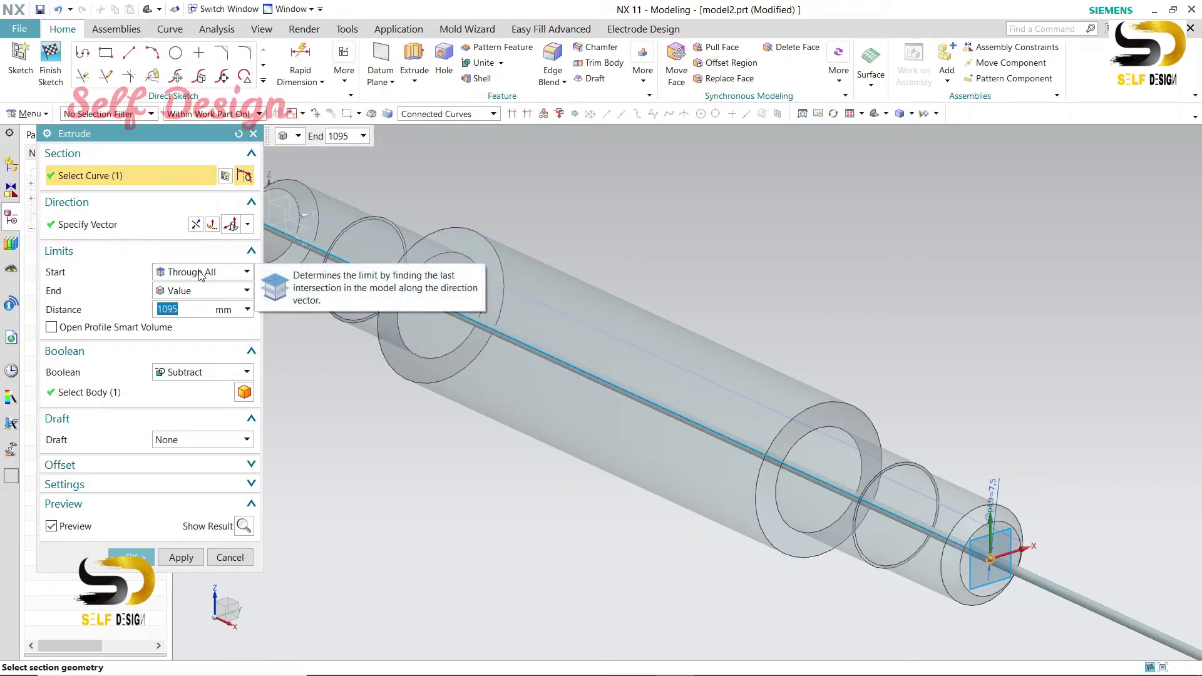
pyautogui.click(195, 271)
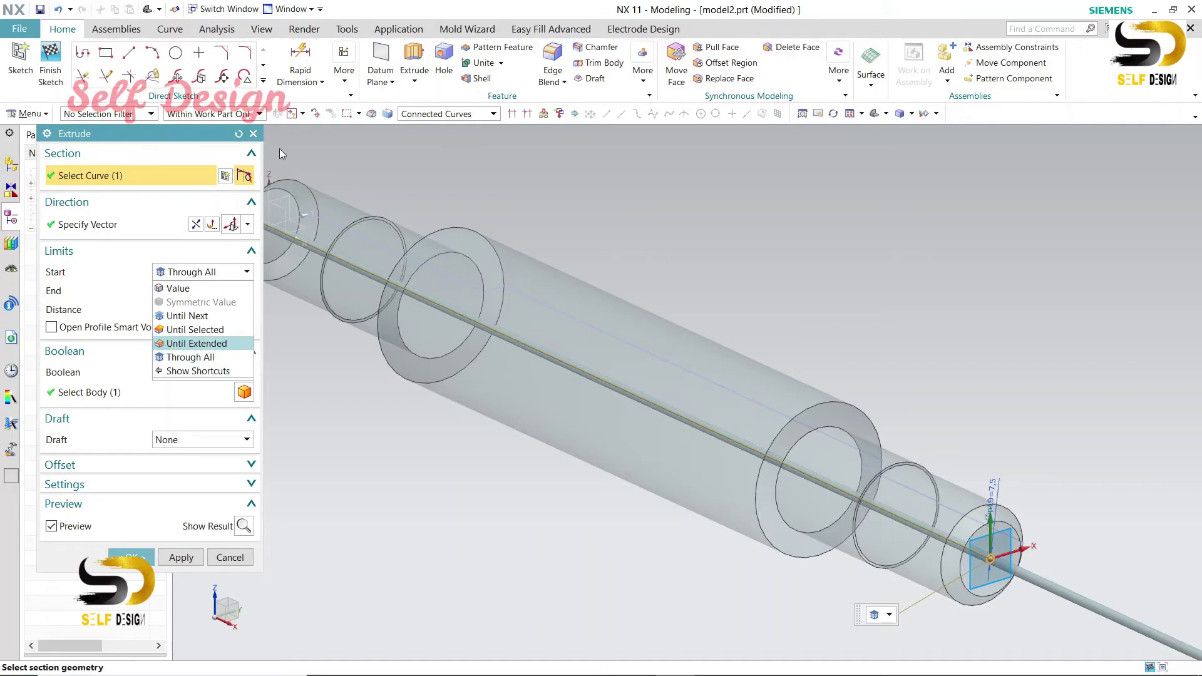
pyautogui.click(231, 358)
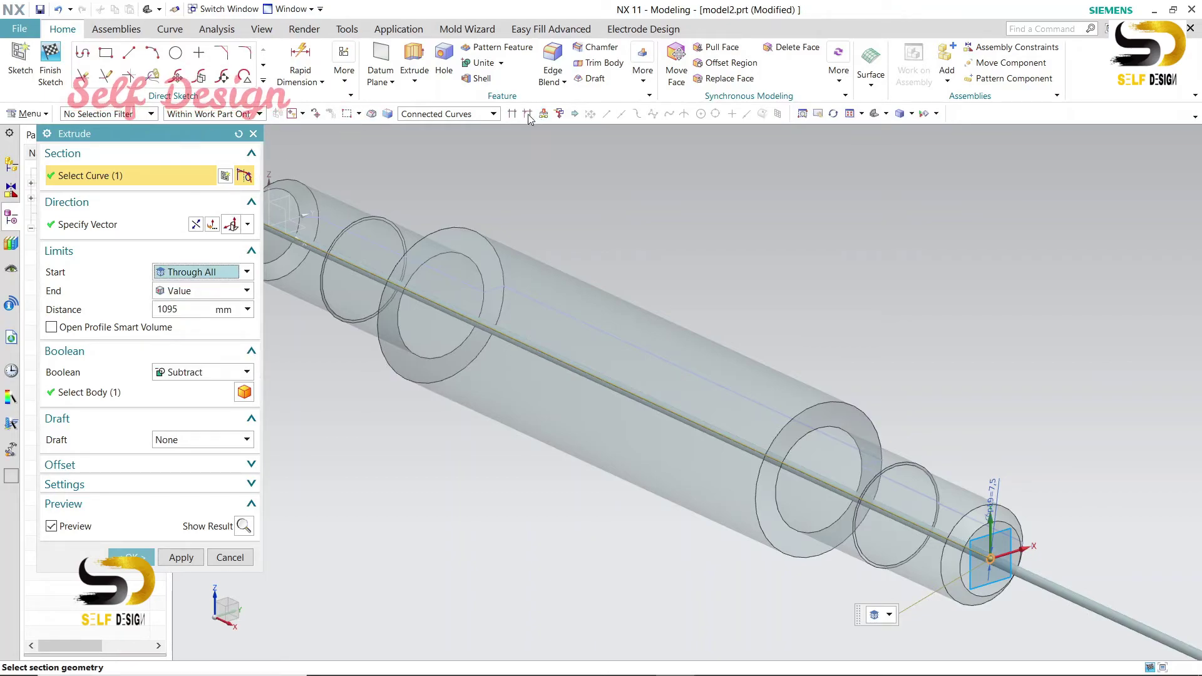
pyautogui.click(244, 526)
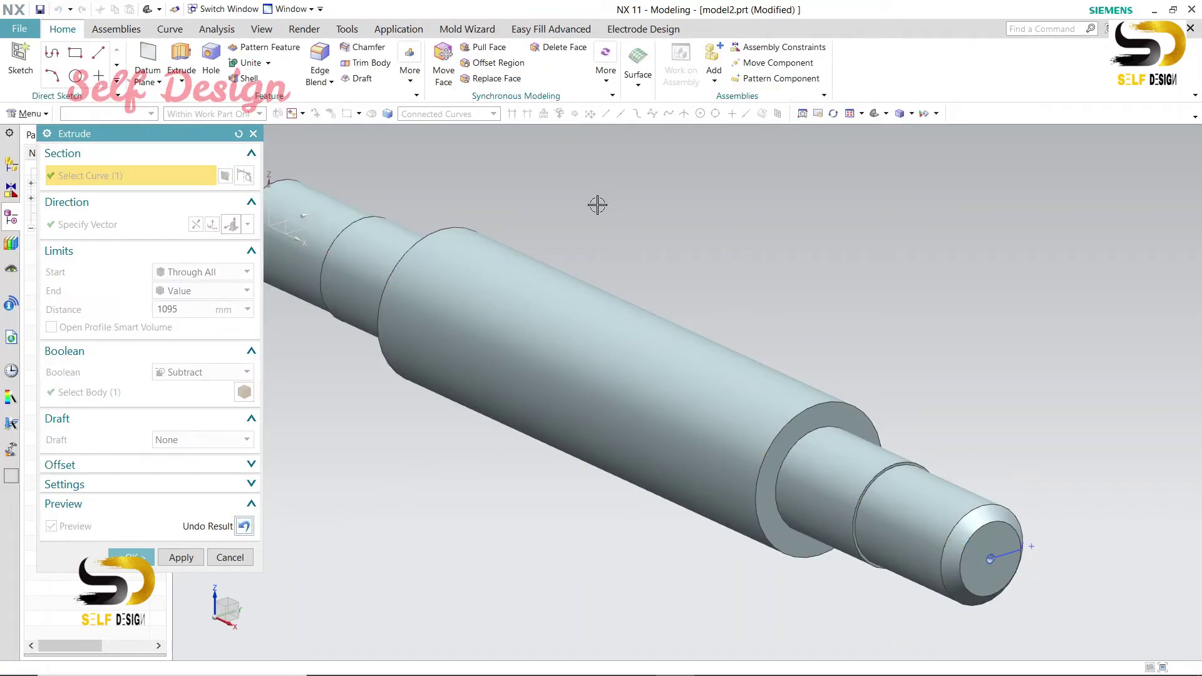
pyautogui.scroll(-1, 814, 251)
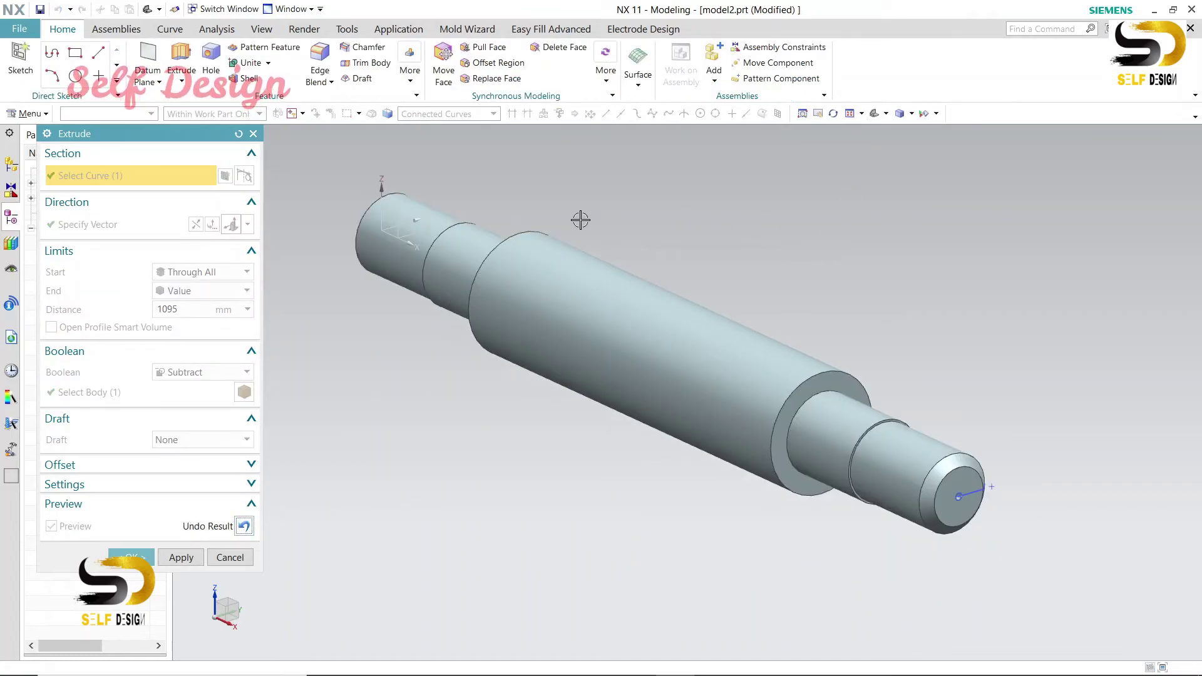
pyautogui.moveTo(342, 208); pyautogui.dragTo(426, 271, button='middle')
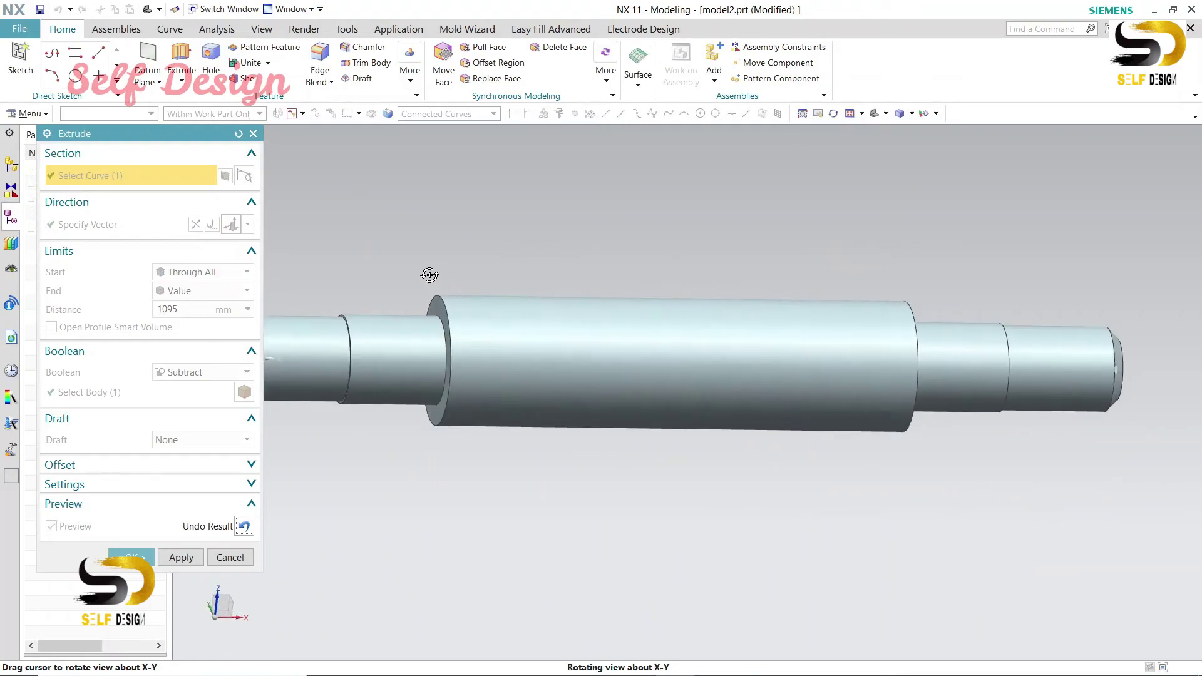
pyautogui.click(131, 557)
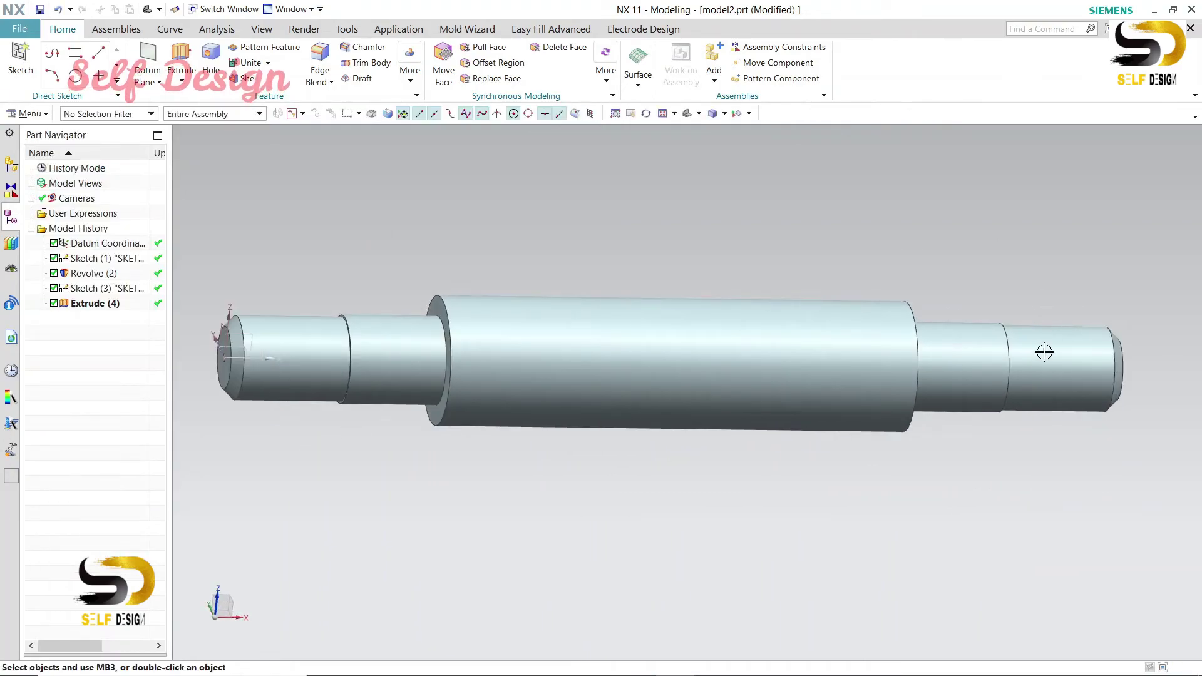
# Hide the datum coordinate system and both sketches so that only the solid shaft is displayed.
pyautogui.scroll(1, 1002, 442)
pyautogui.scroll(-1, 1050, 445)
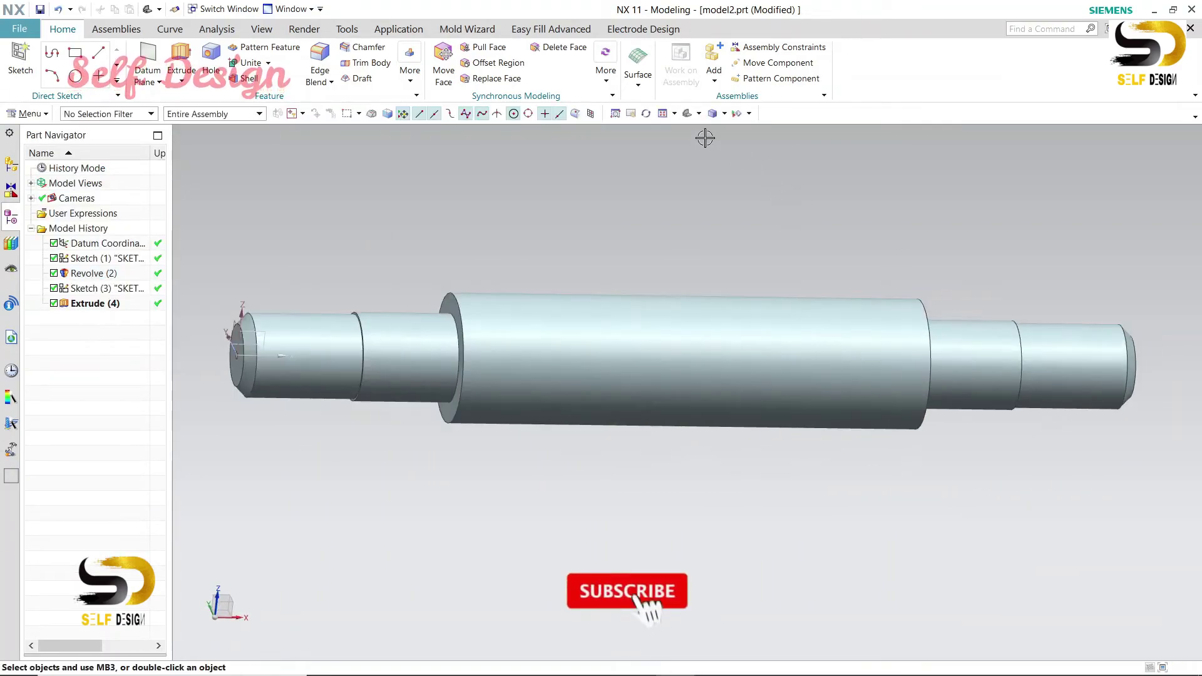
pyautogui.click(689, 119)
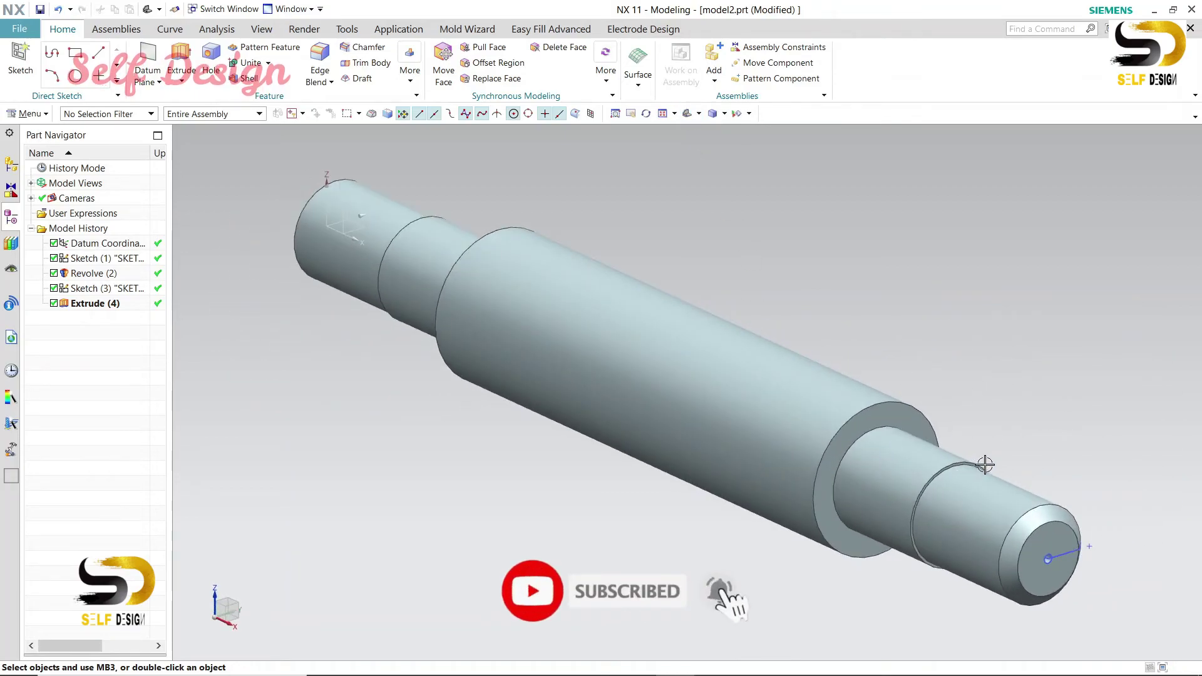
pyautogui.rightClick(64, 263)
pyautogui.click(90, 279)
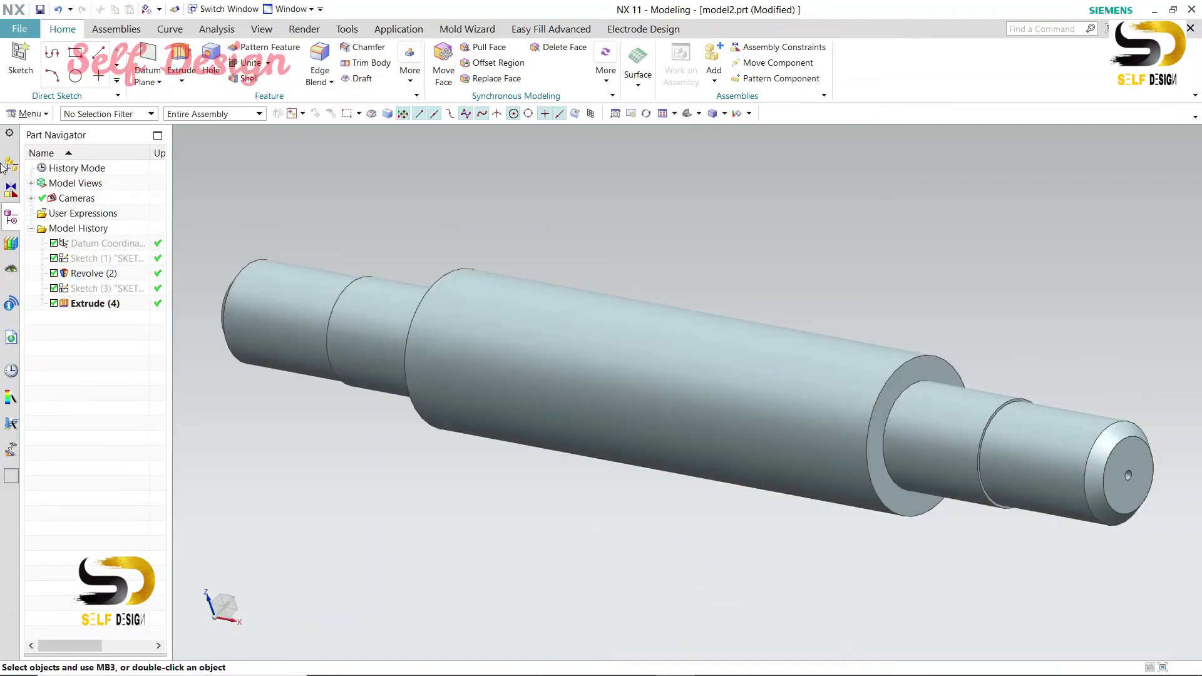
# Edit the object display of the whole shaft body and change its colour to a vibrant spring green.
pyautogui.click(28, 113)
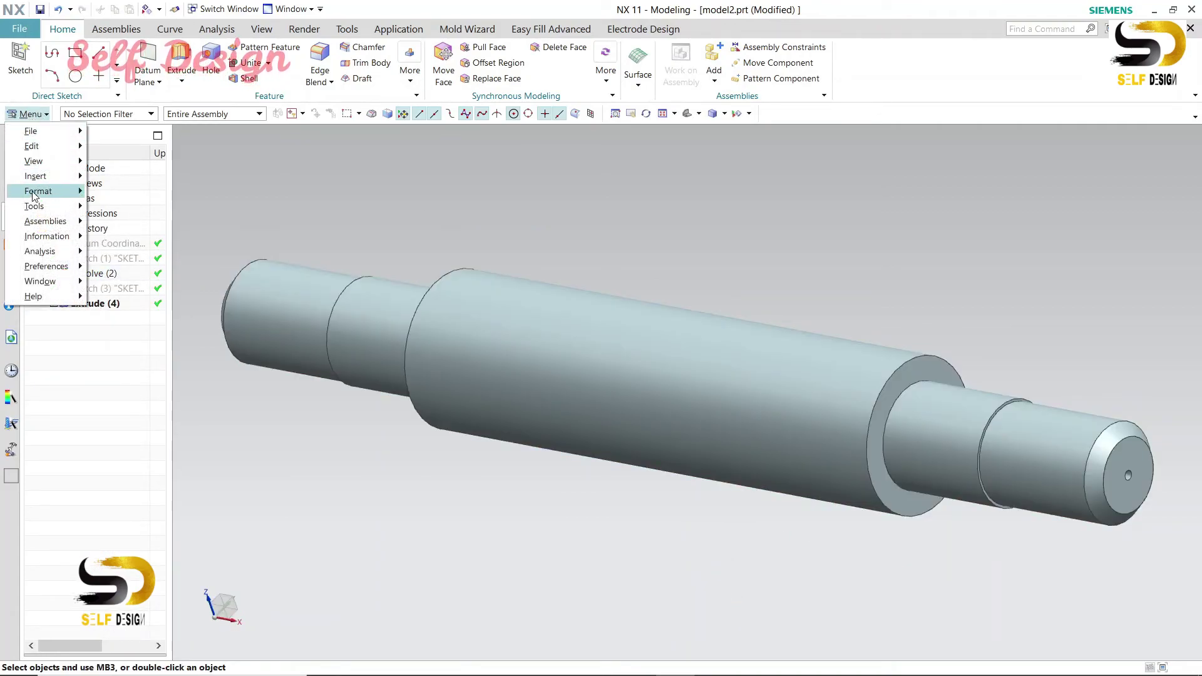
pyautogui.moveTo(38, 146)
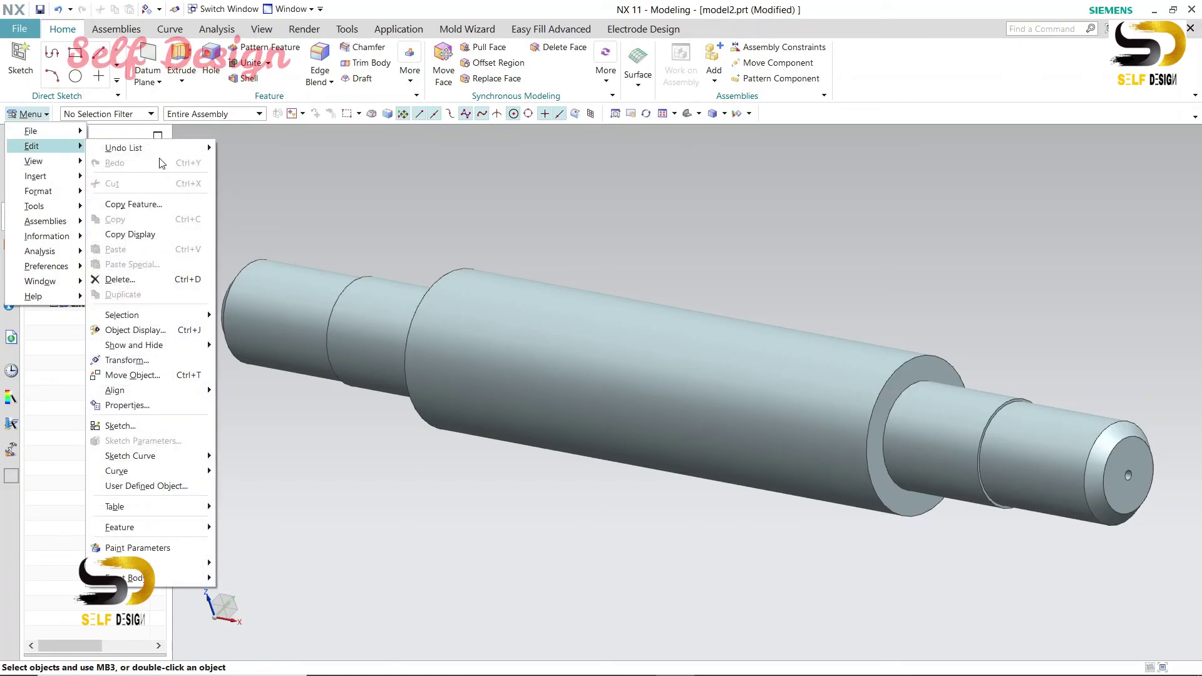
pyautogui.click(127, 331)
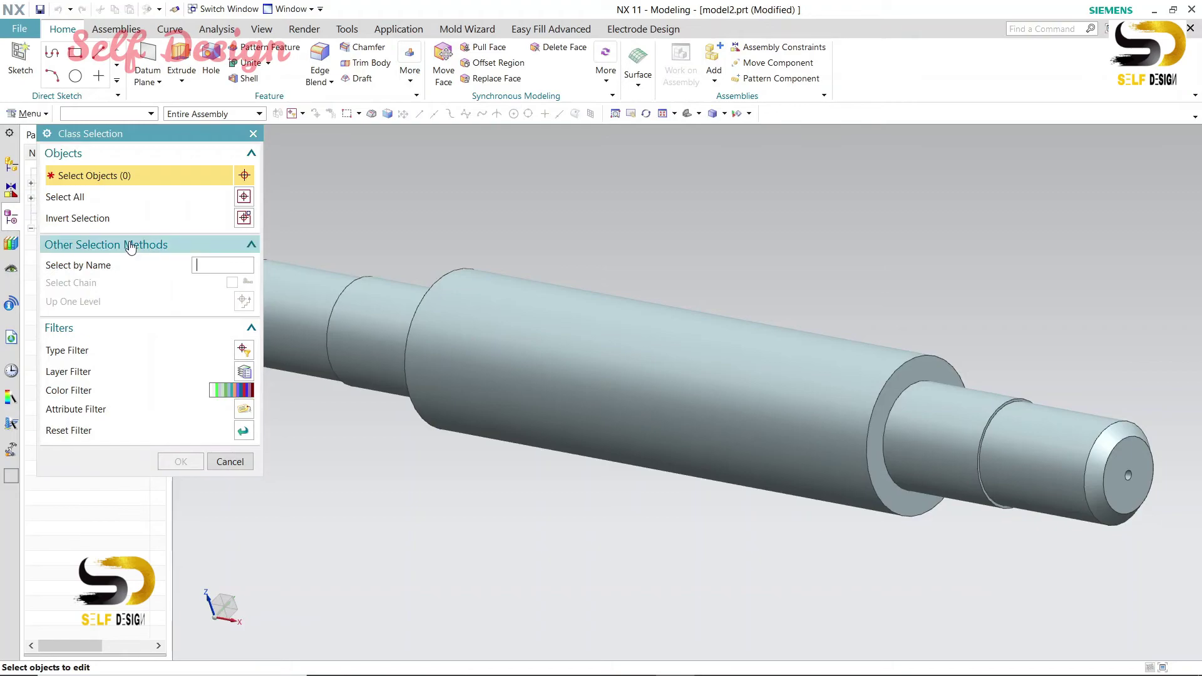
pyautogui.click(511, 330)
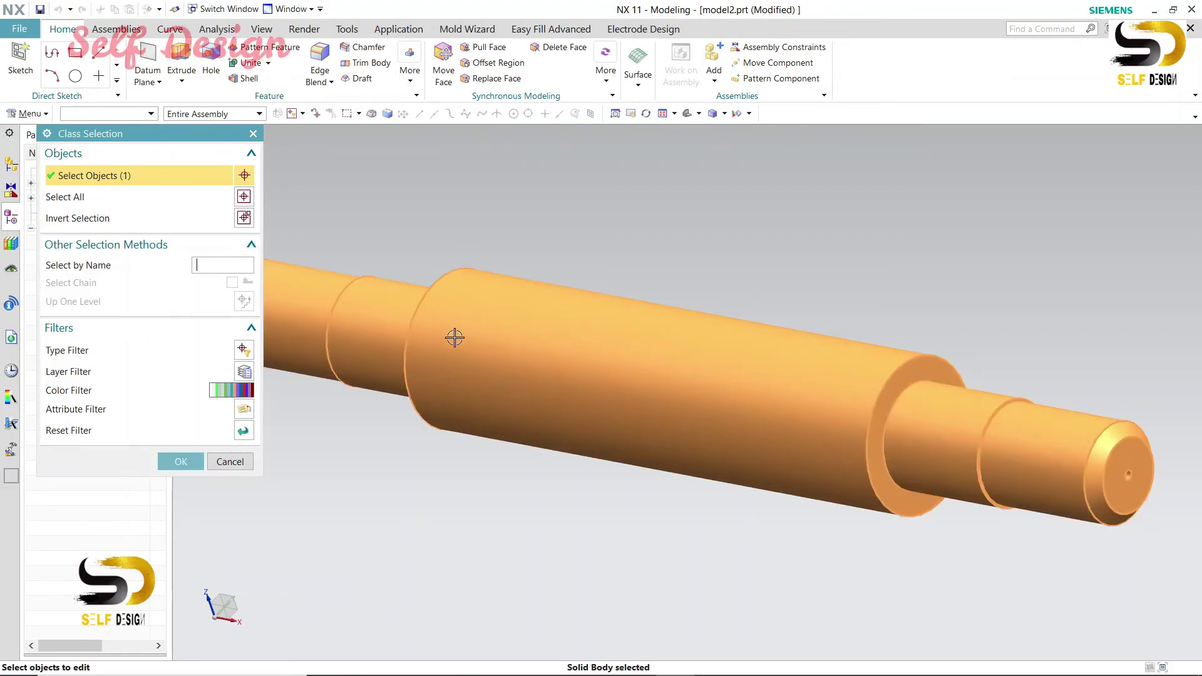
pyautogui.click(179, 464)
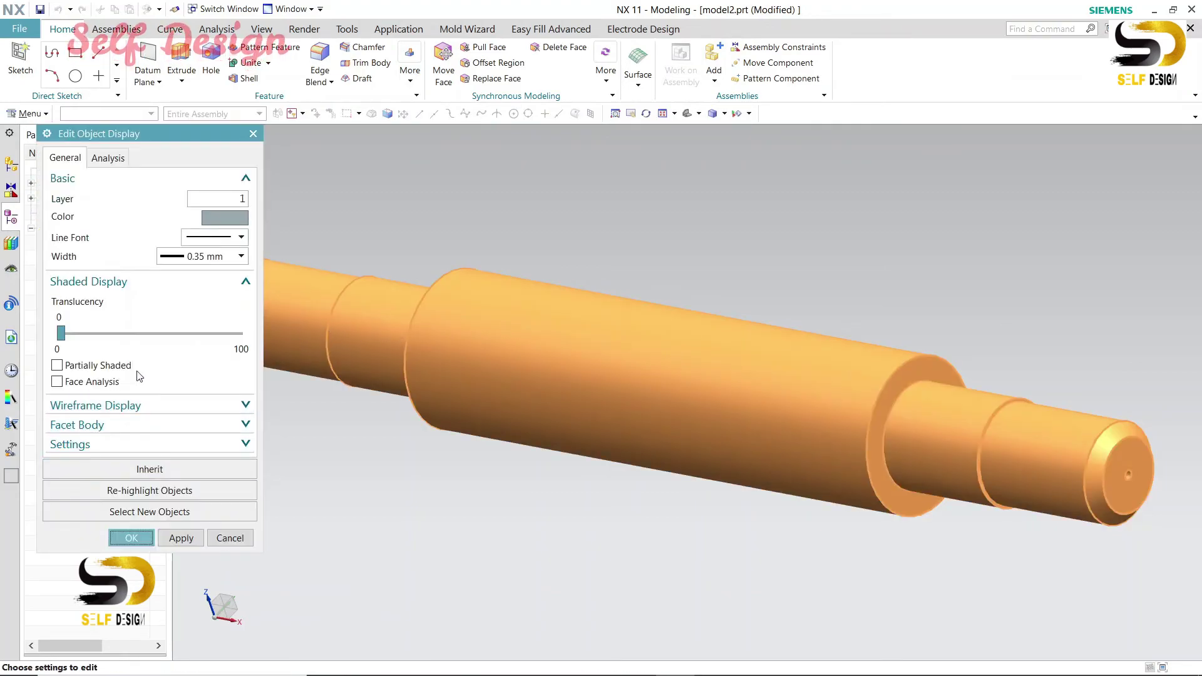
pyautogui.click(222, 219)
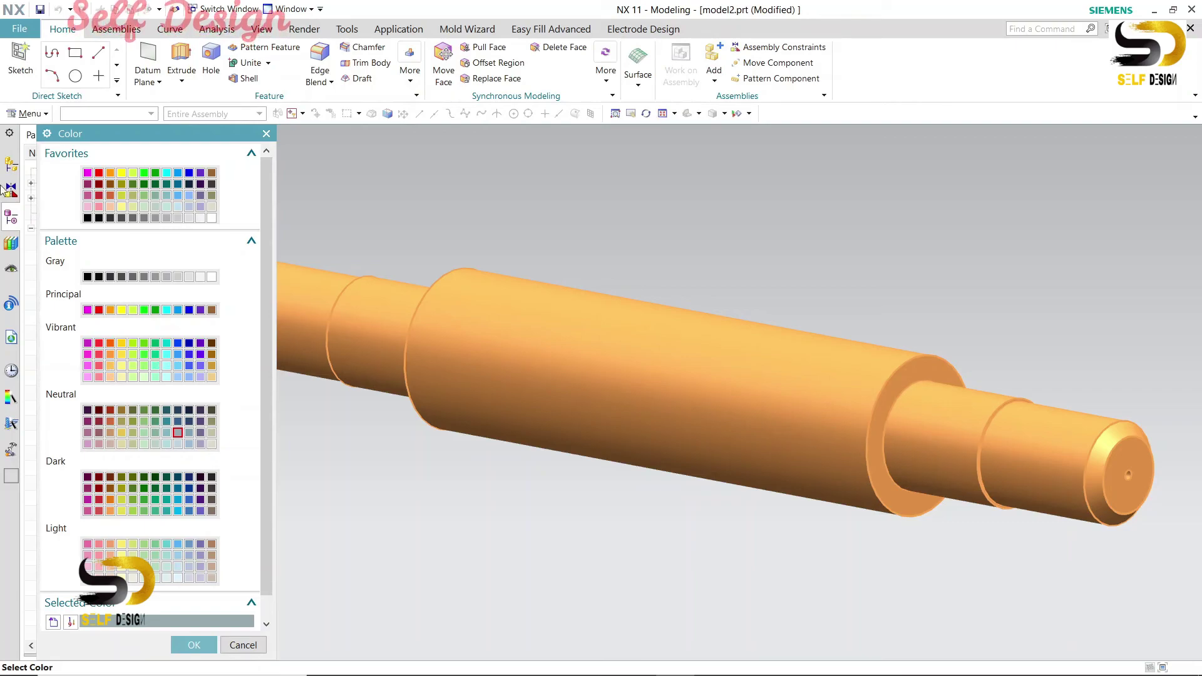
pyautogui.click(156, 355)
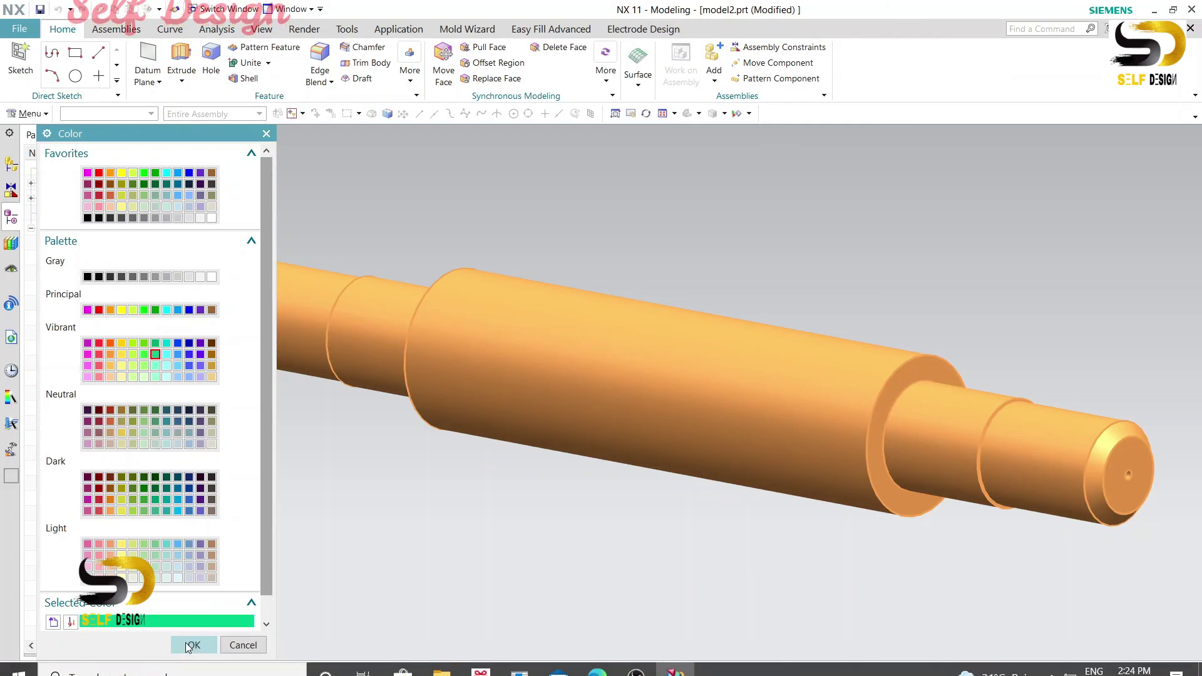
pyautogui.click(190, 645)
pyautogui.click(134, 539)
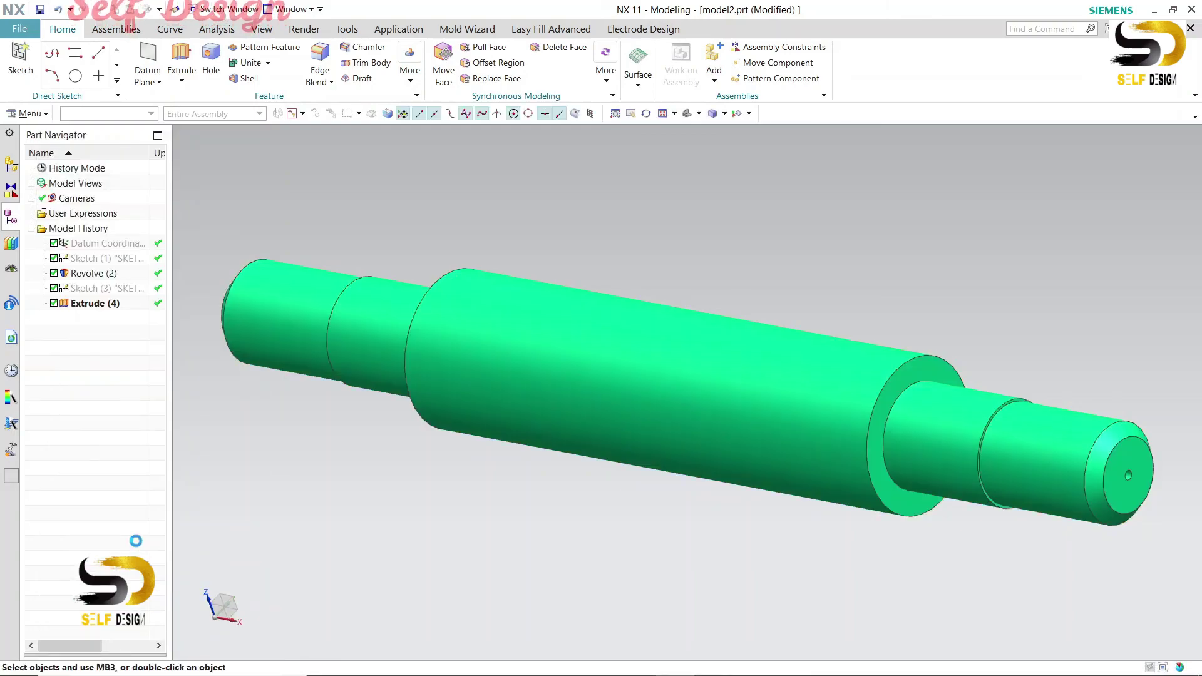
# Save the shaft part as model2.prt in the E:\TOP folder.
pyautogui.scroll(3, 757, 492)
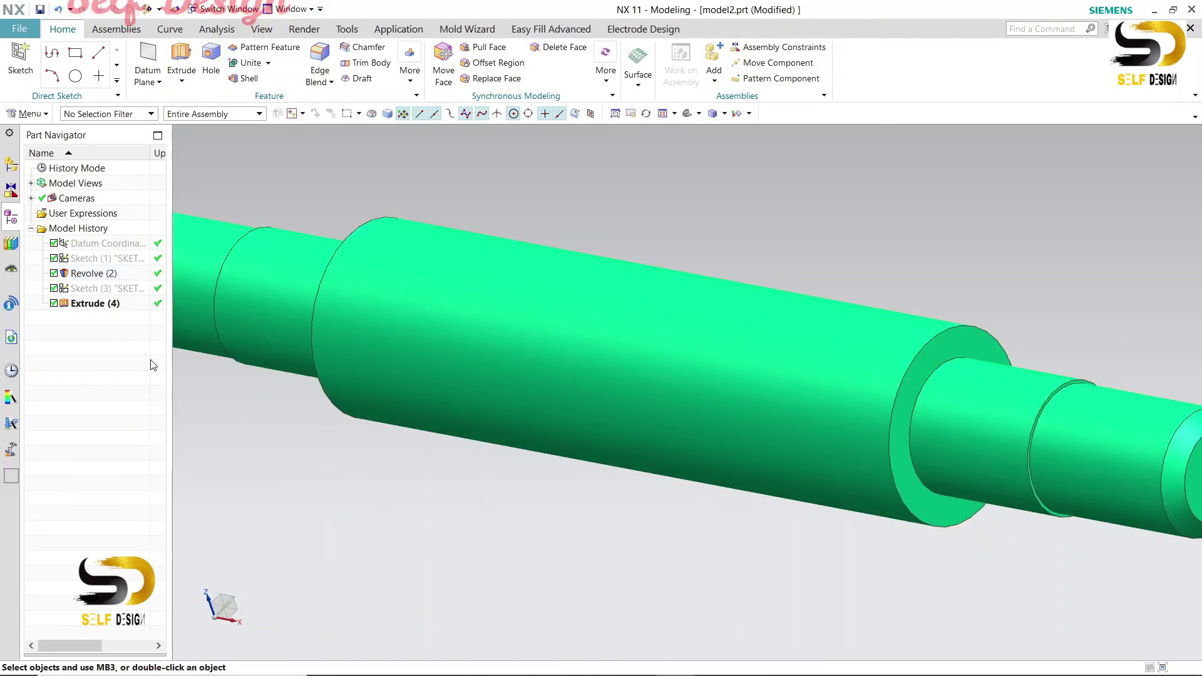
pyautogui.hotkey('ctrl', 's')
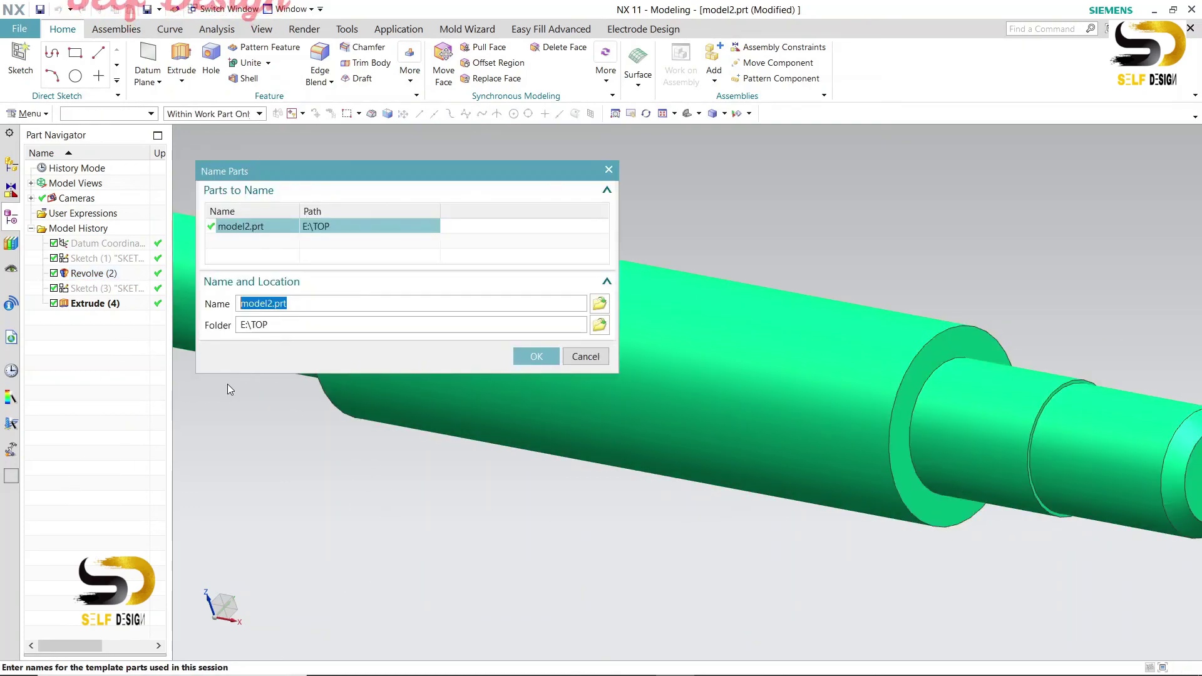
pyautogui.click(544, 356)
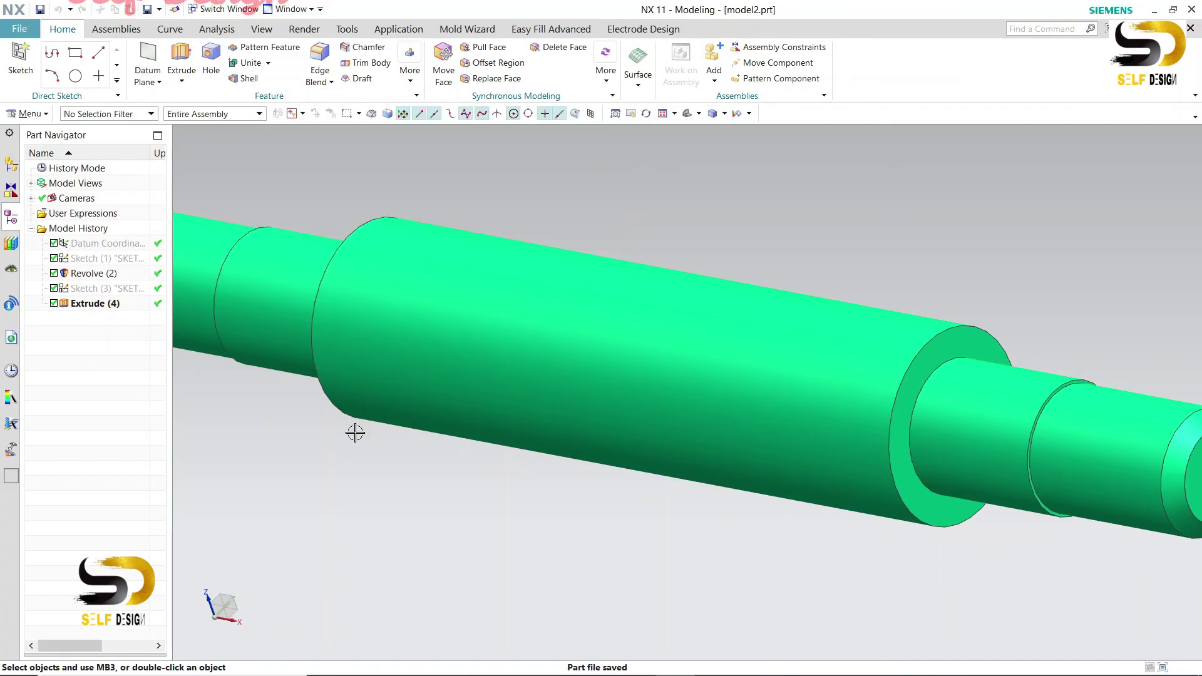